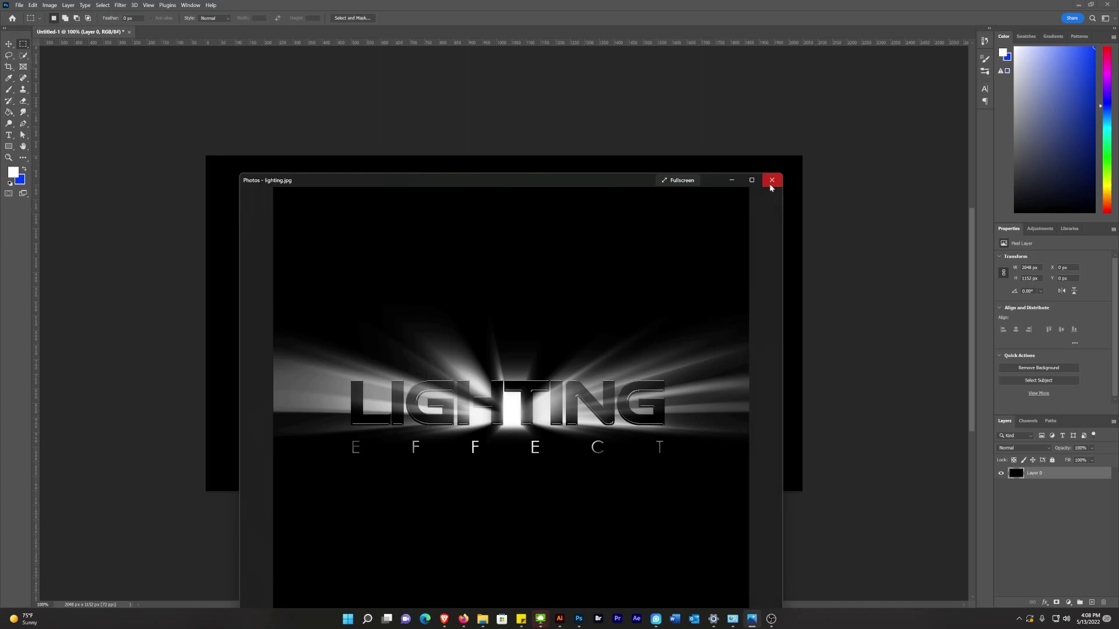
click(731, 180)
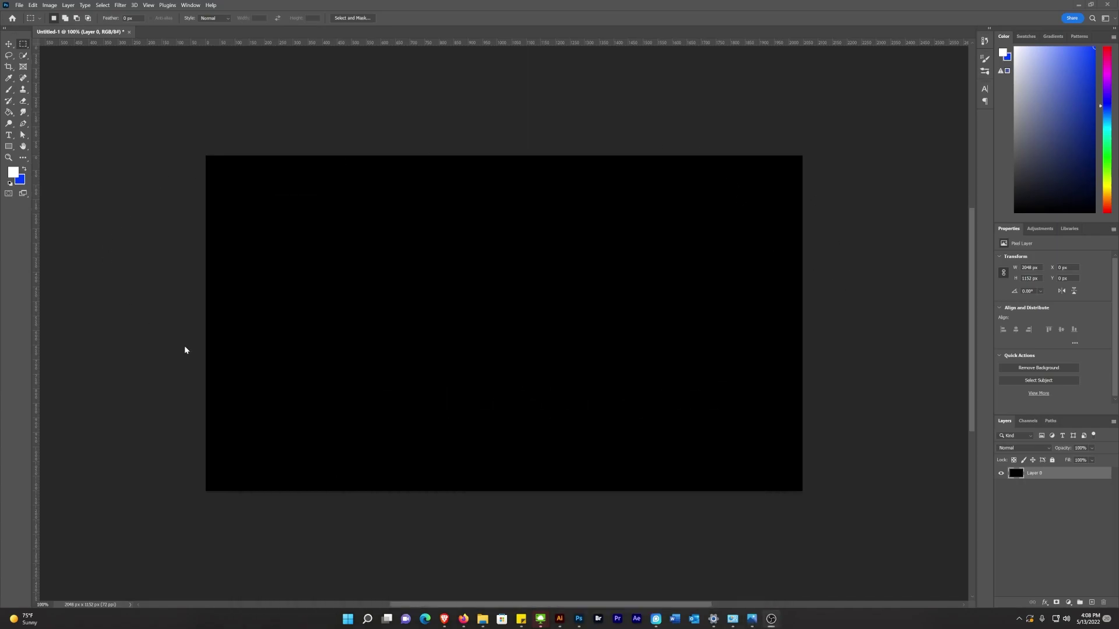
click(659, 336)
mouse_move(253, 43)
mouse_down()
mouse_move(290, 241)
mouse_move(324, 37)
mouse_up()
- Start a white (#ffffff) type layer at the canvas centre to type LIGHTING
click(10, 137)
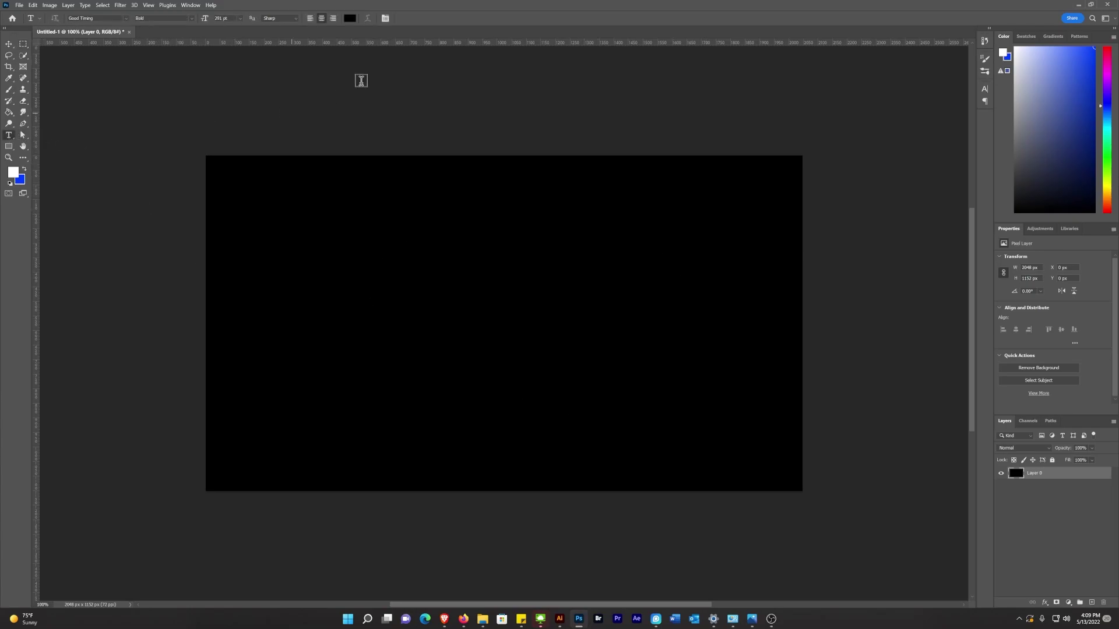
click(349, 19)
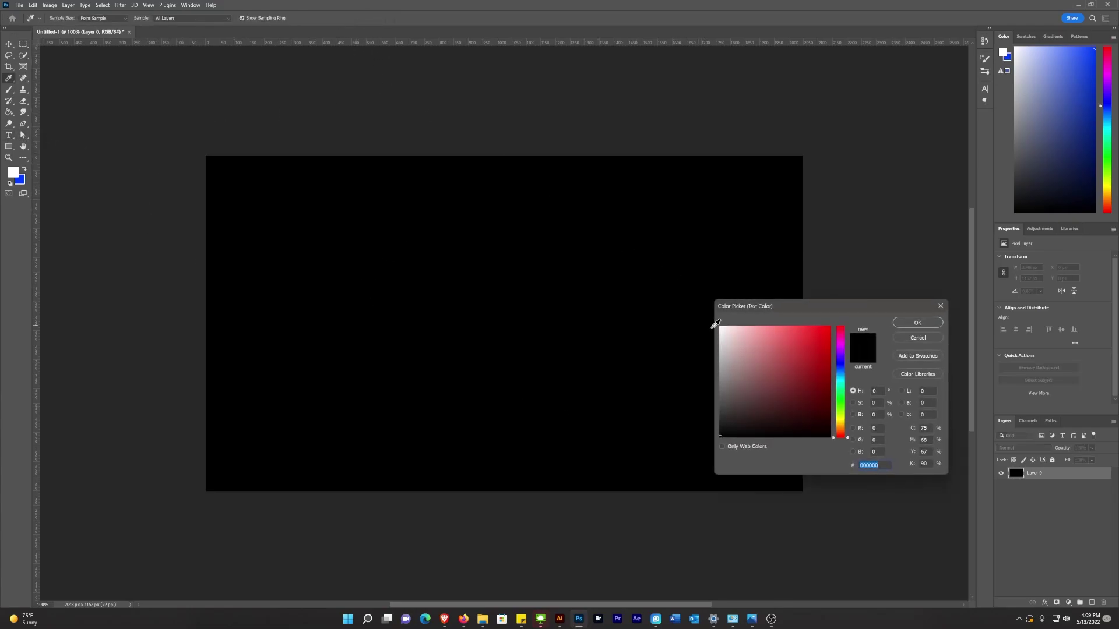
text(ffffff)
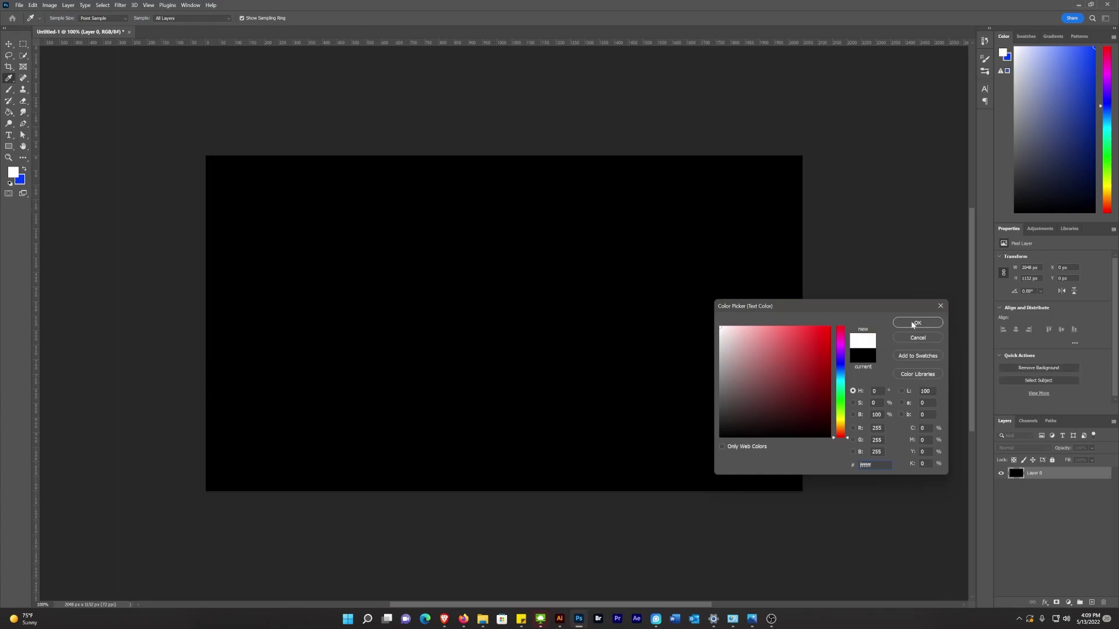
click(907, 322)
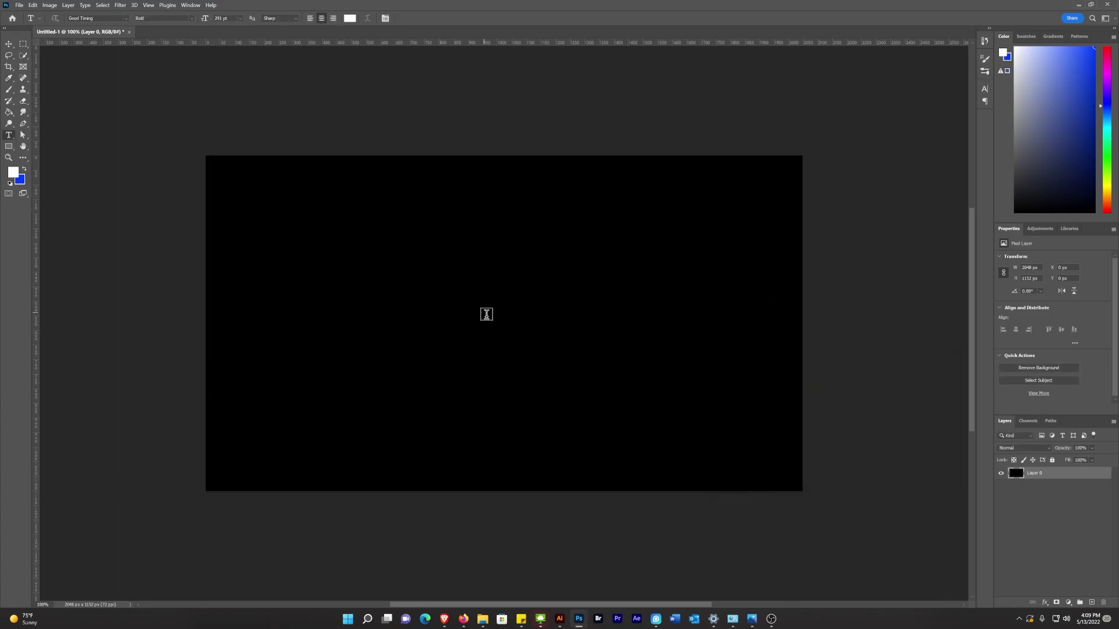
click(487, 315)
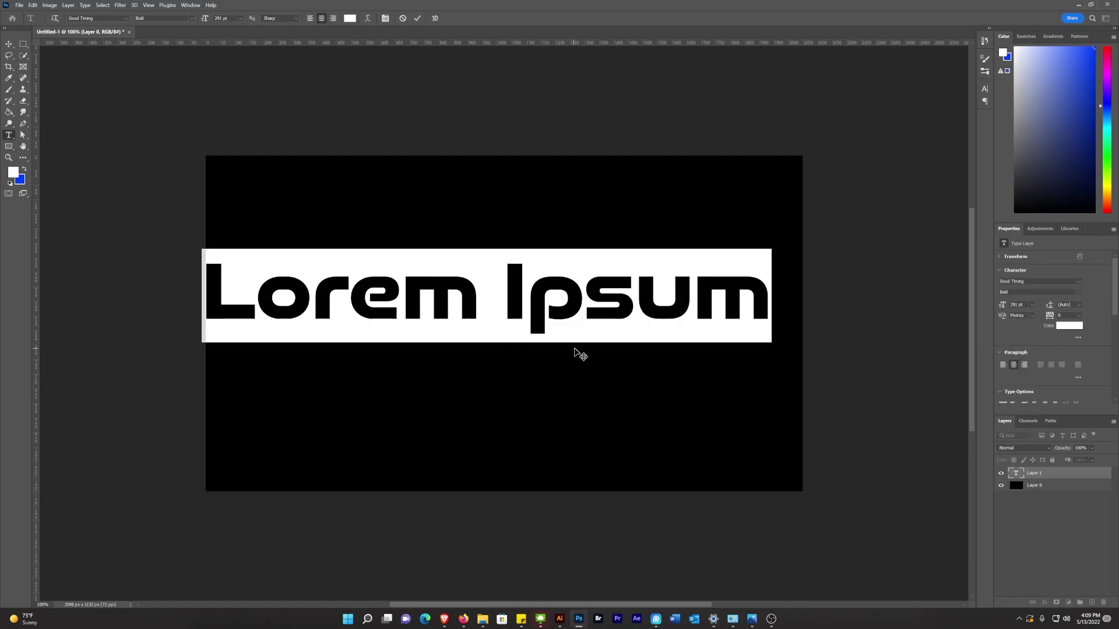
text(LIGHT)
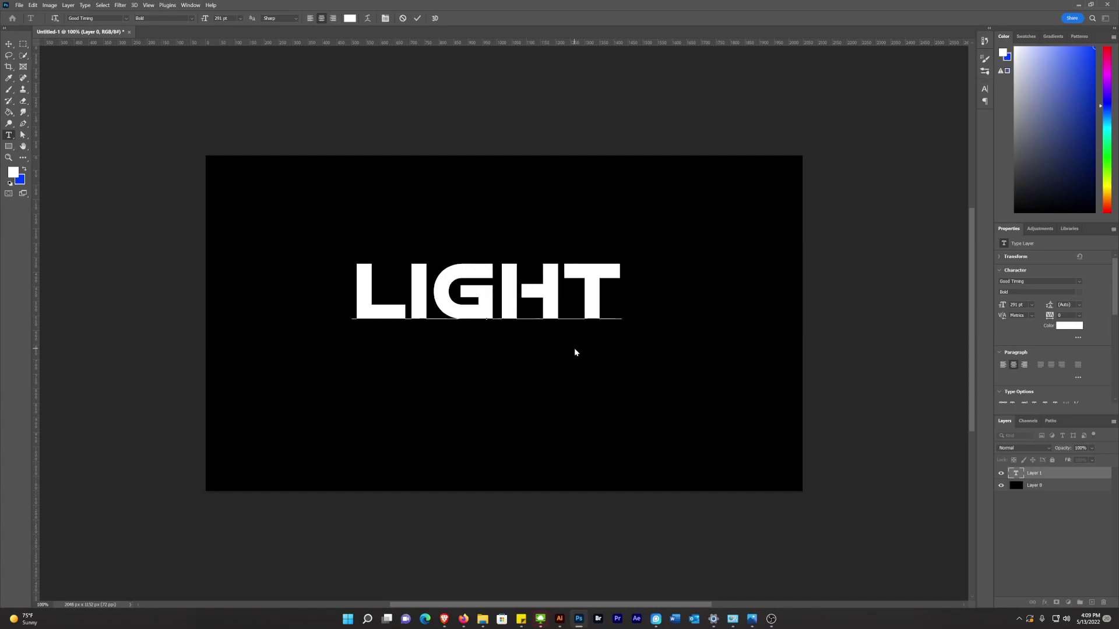
text(ING)
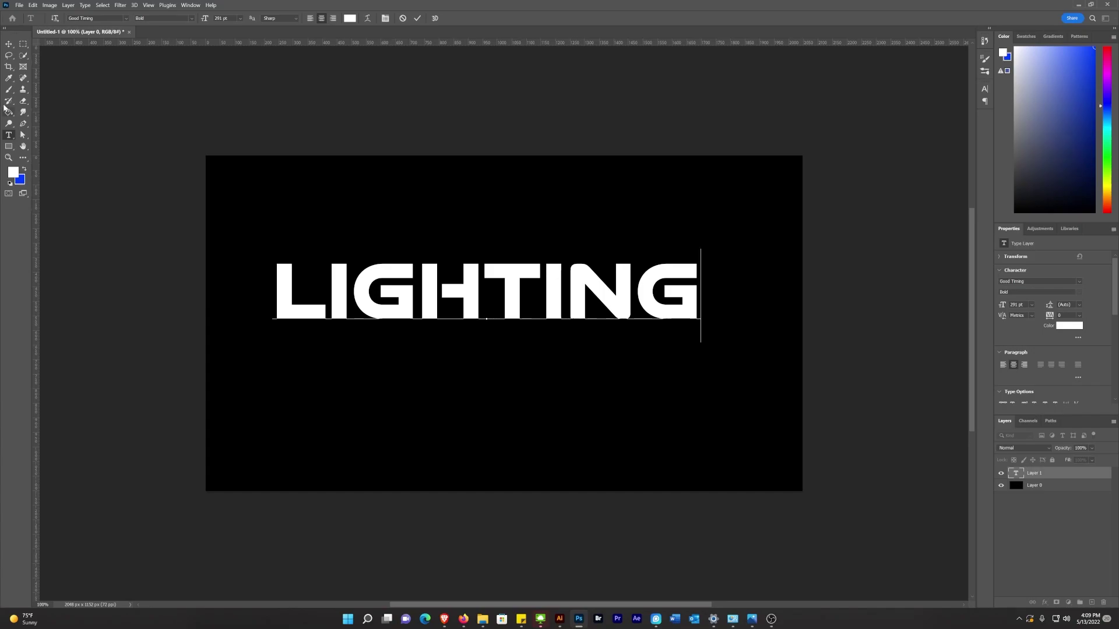
- Commit the LIGHTING text and drag it into the centre of the black canvas
click(9, 47)
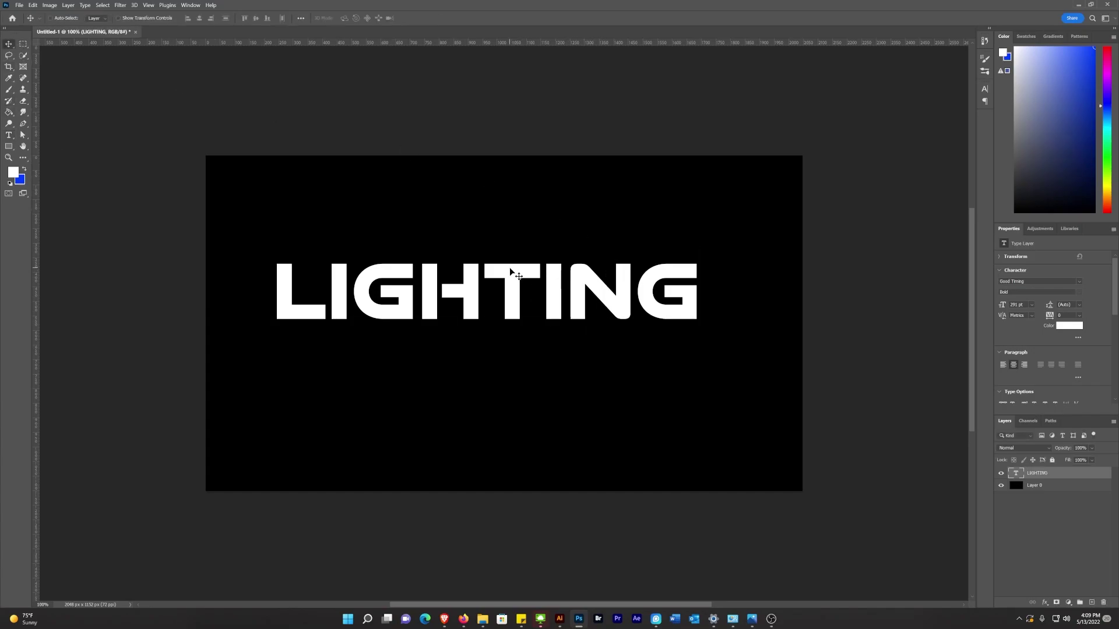
mouse_move(509, 271)
mouse_down()
mouse_move(531, 275)
mouse_move(528, 302)
mouse_up()
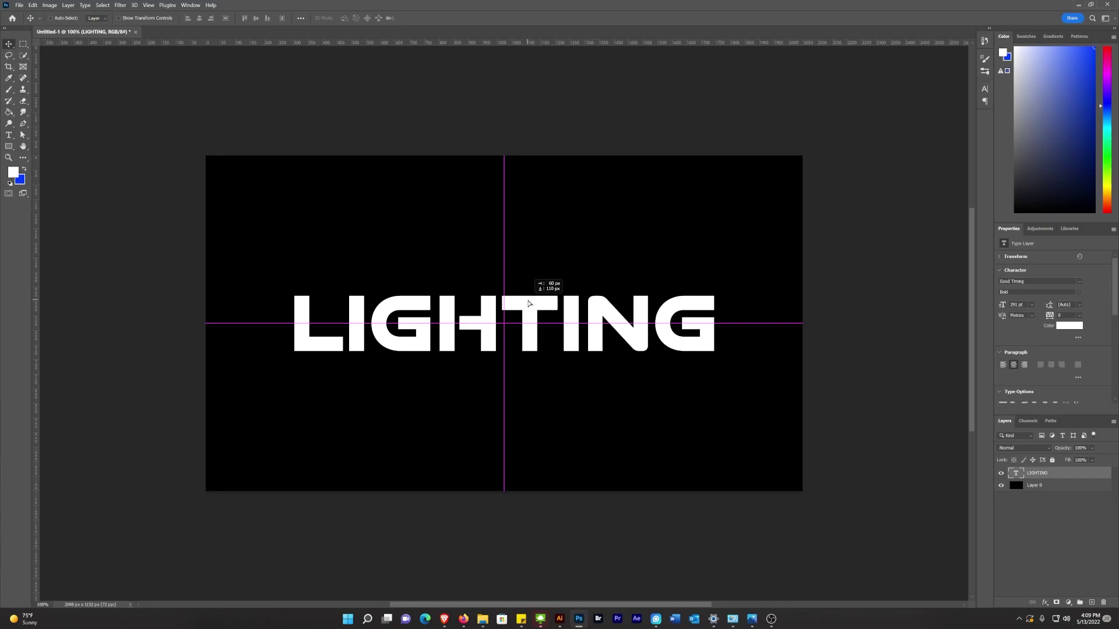
drag(528, 303, 528, 303)
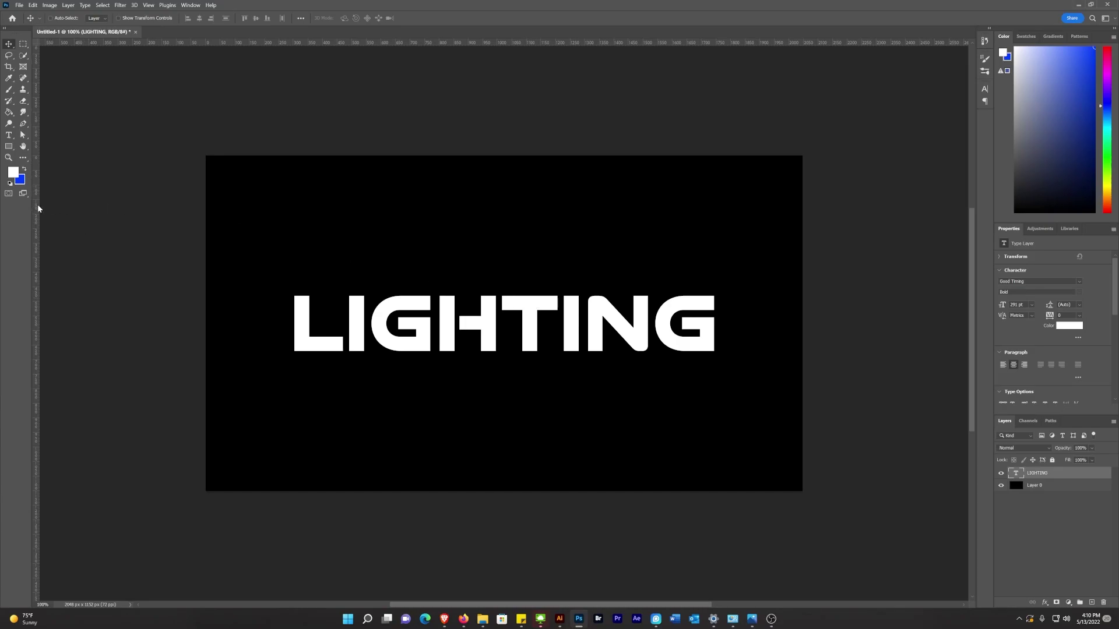
- Place guides along the left, right, top and bottom edges of the LIGHTING letters
drag(38, 208, 295, 225)
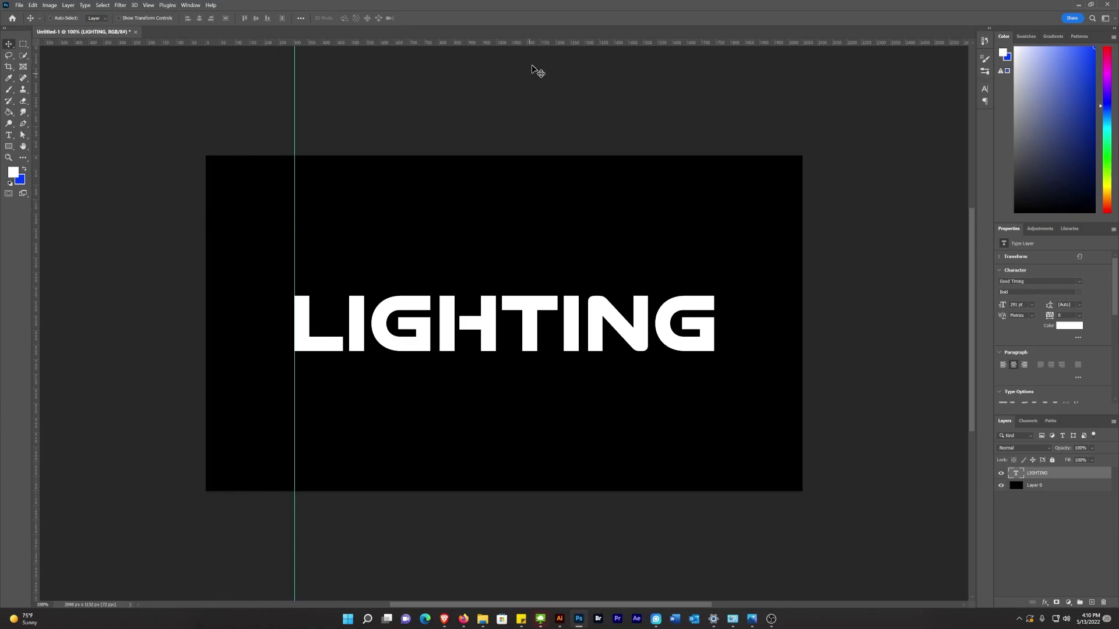
drag(533, 42, 559, 323)
drag(37, 237, 714, 272)
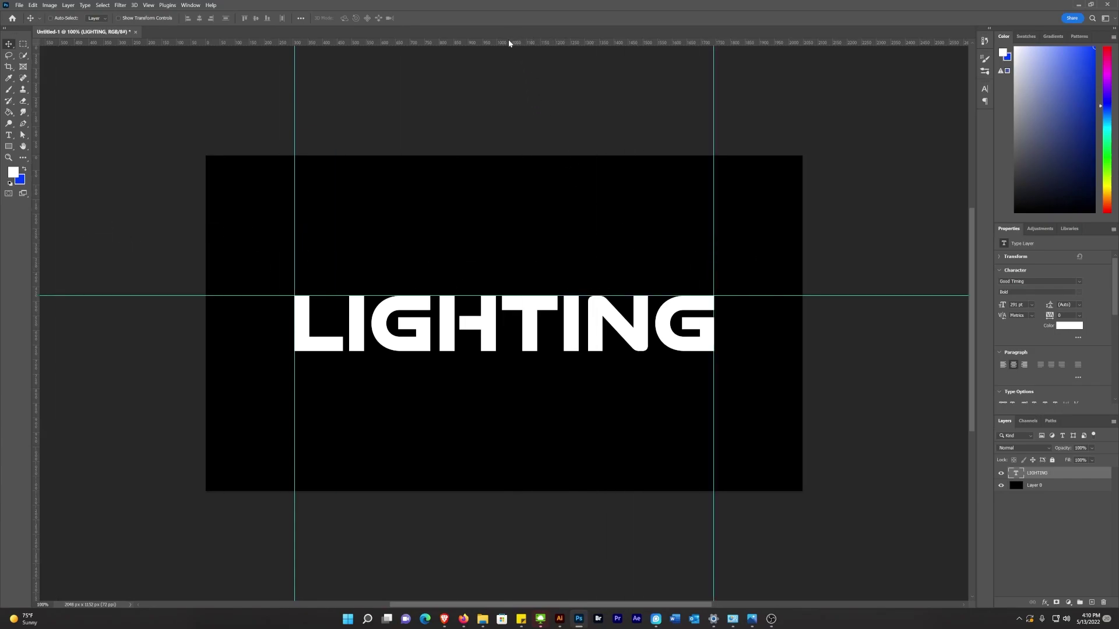
drag(507, 43, 541, 350)
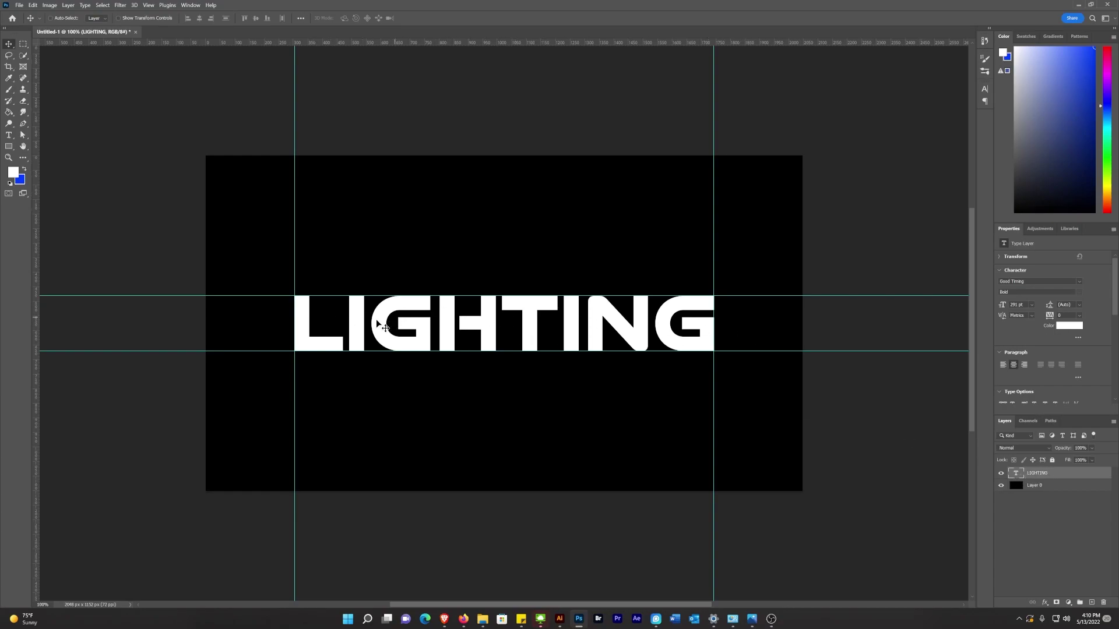
- Recolour all the LIGHTING letters to black (#000000) and commit the edit
click(9, 134)
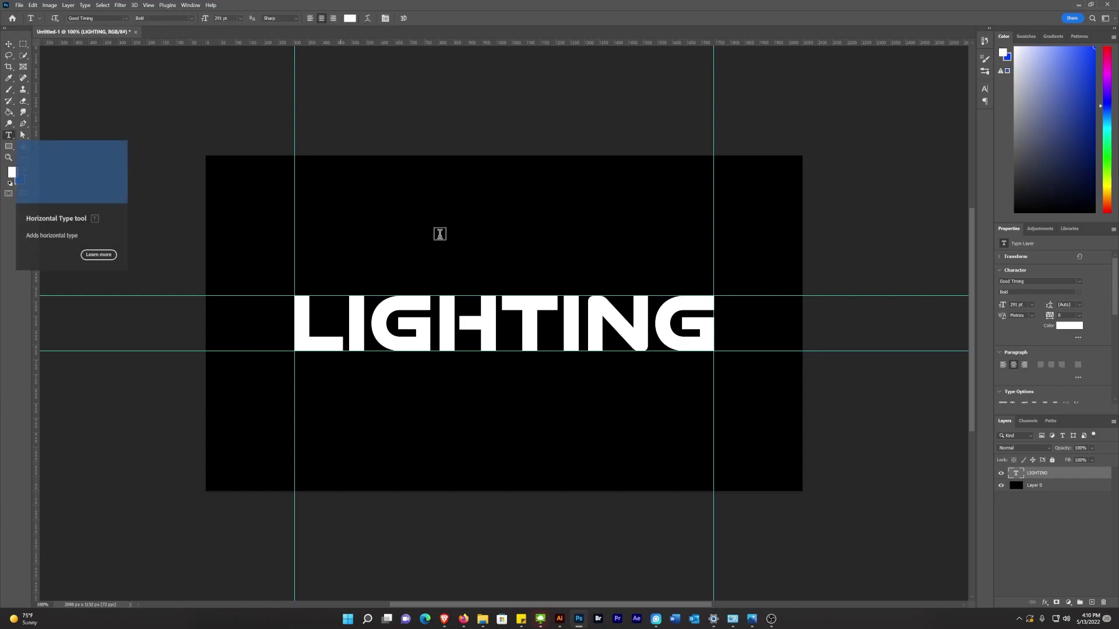
click(546, 323)
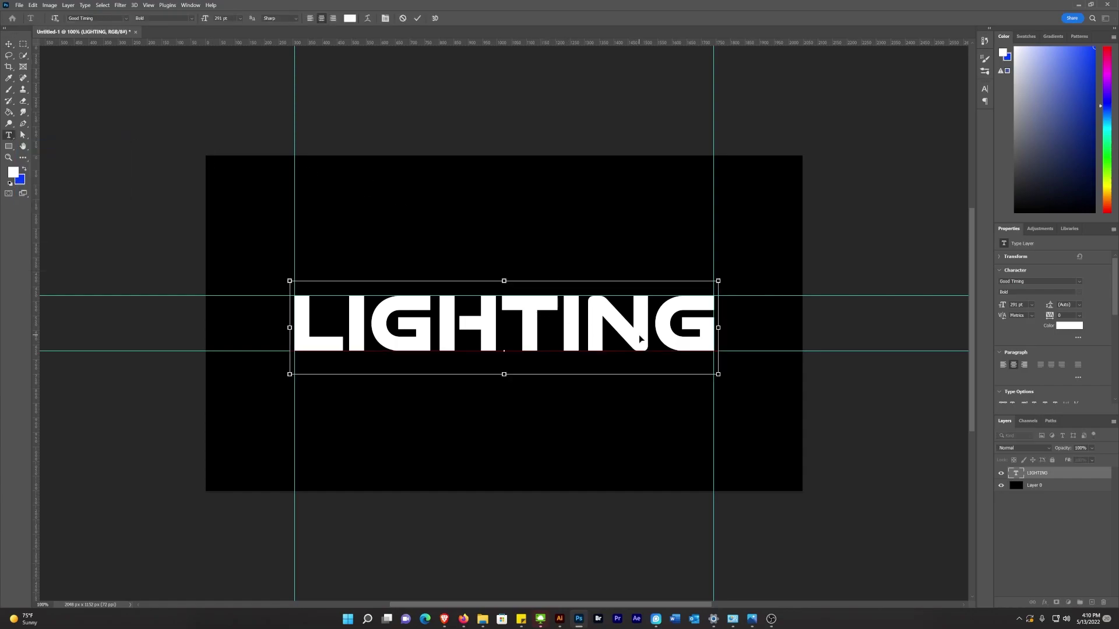
key(ctrl+a)
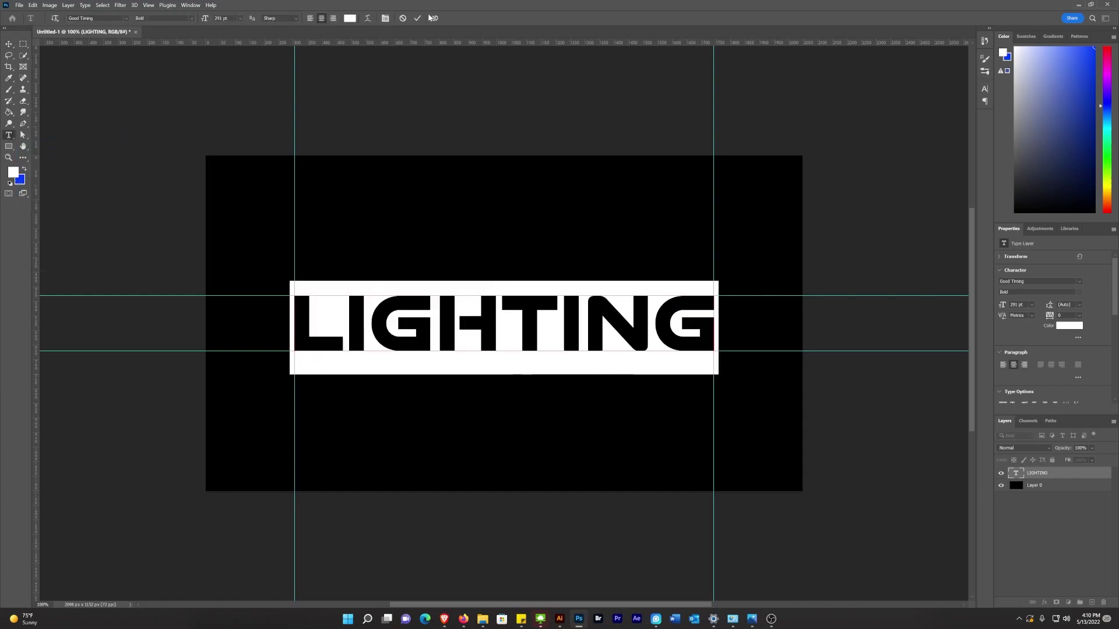
click(350, 19)
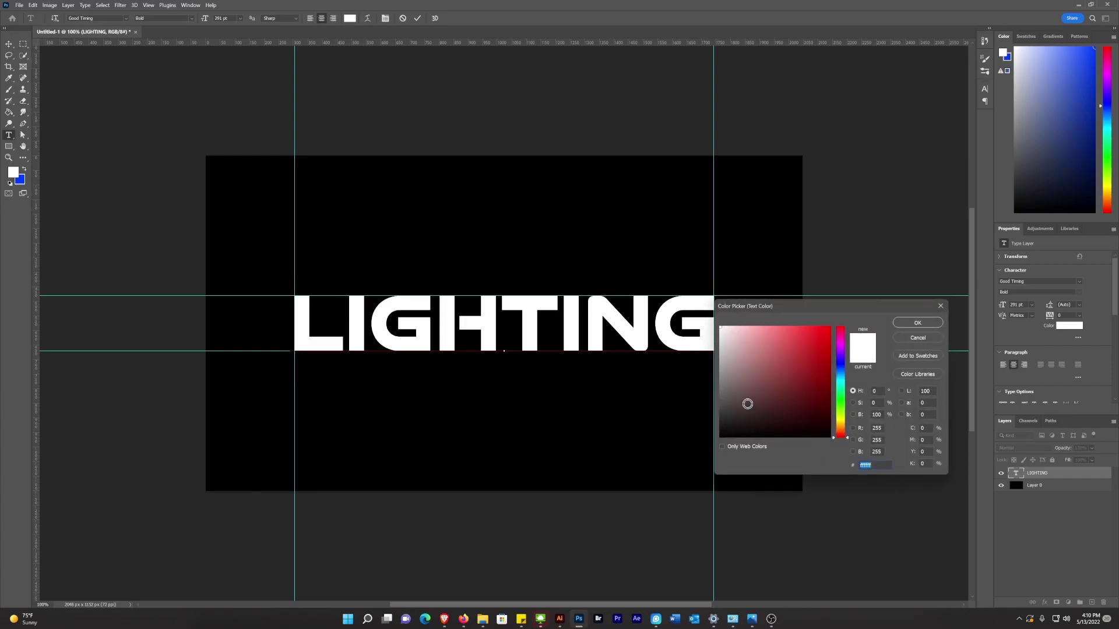
drag(747, 403, 707, 451)
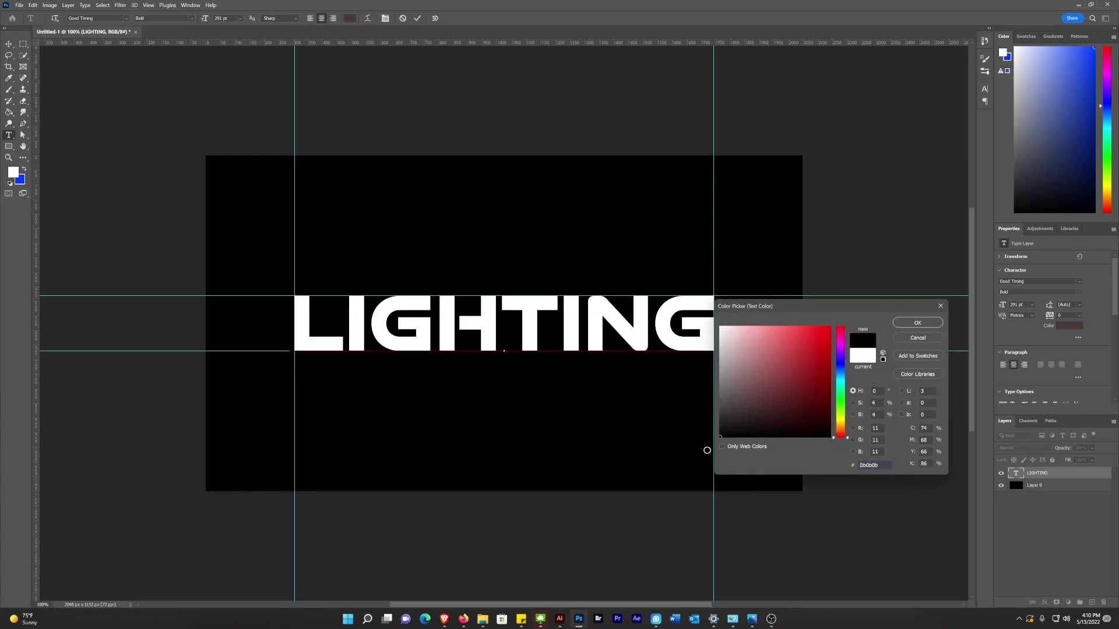
click(907, 327)
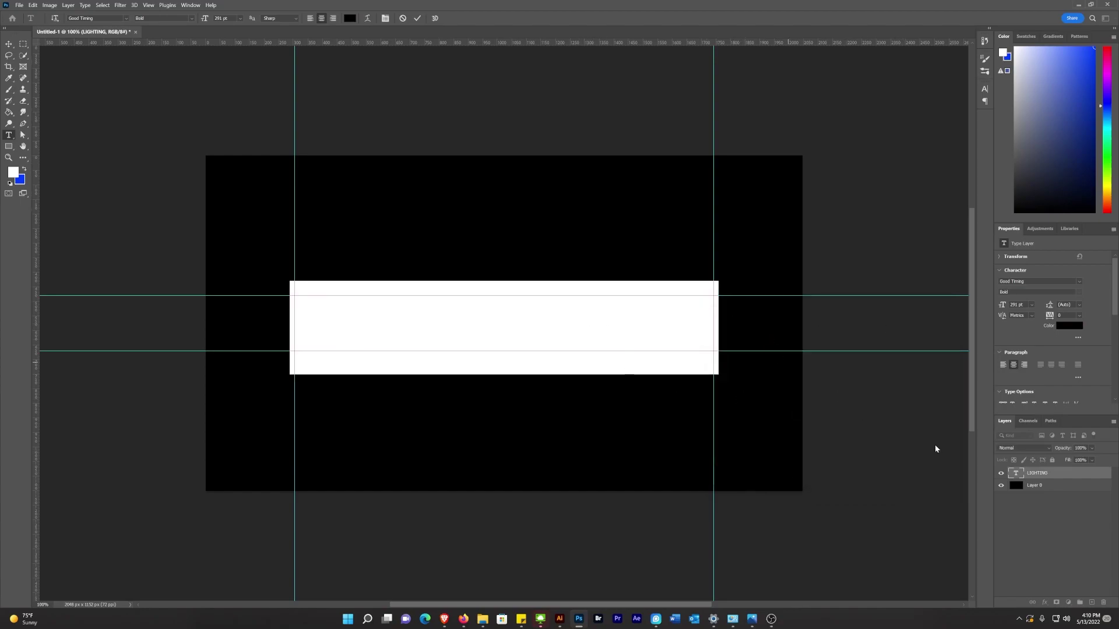
click(1039, 540)
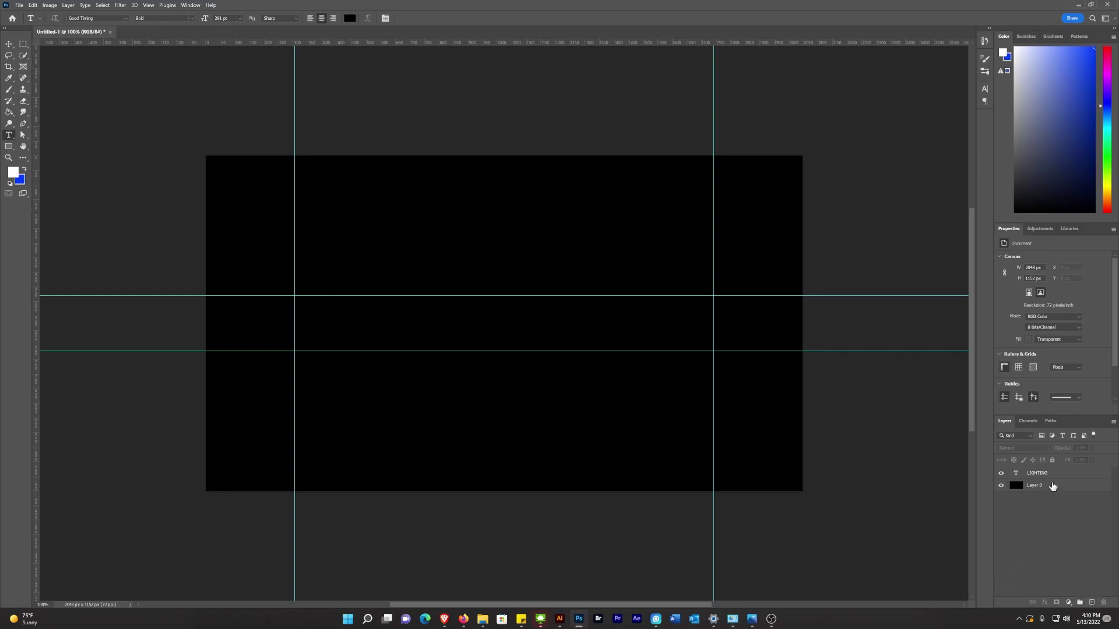
- Add and reorder a new layer, then draw a 1440×190 px white rectangle between the guides
click(1092, 601)
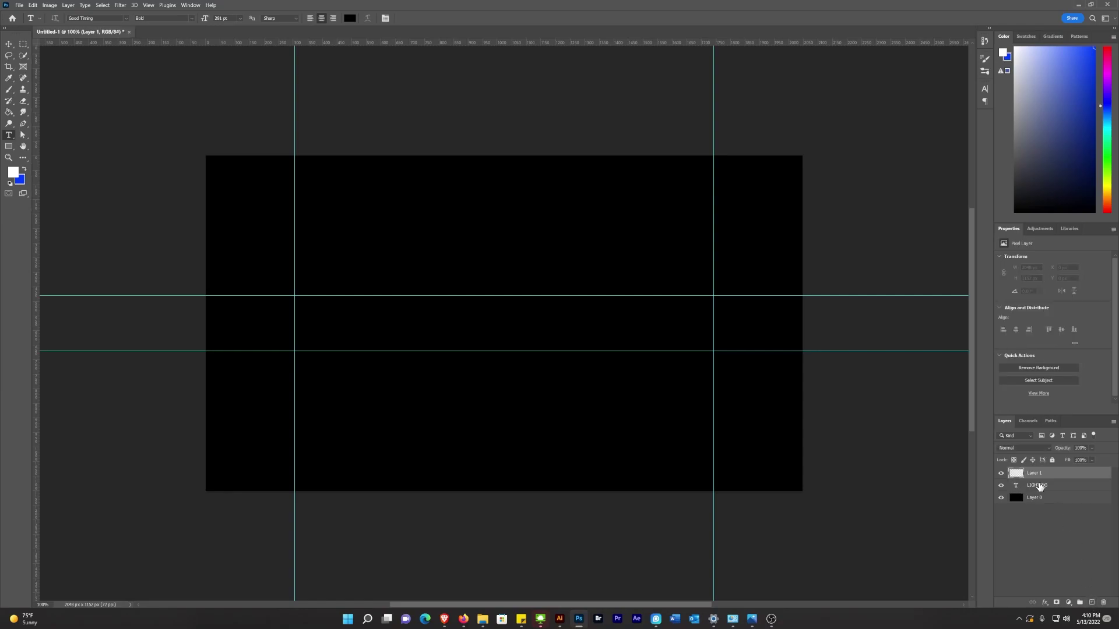
drag(1040, 478, 1082, 486)
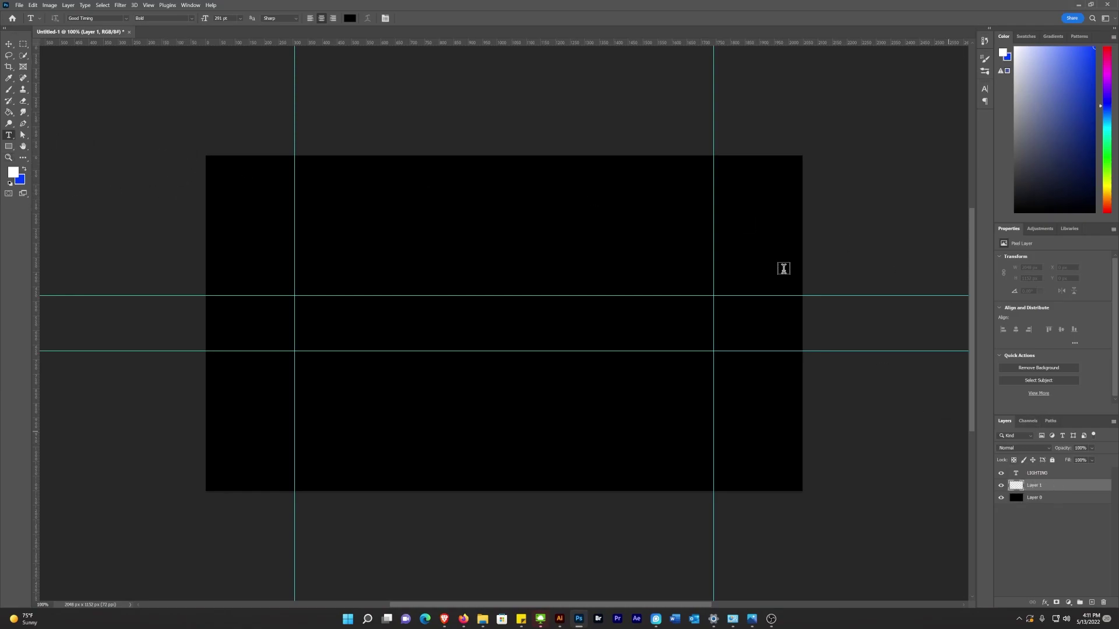
click(8, 147)
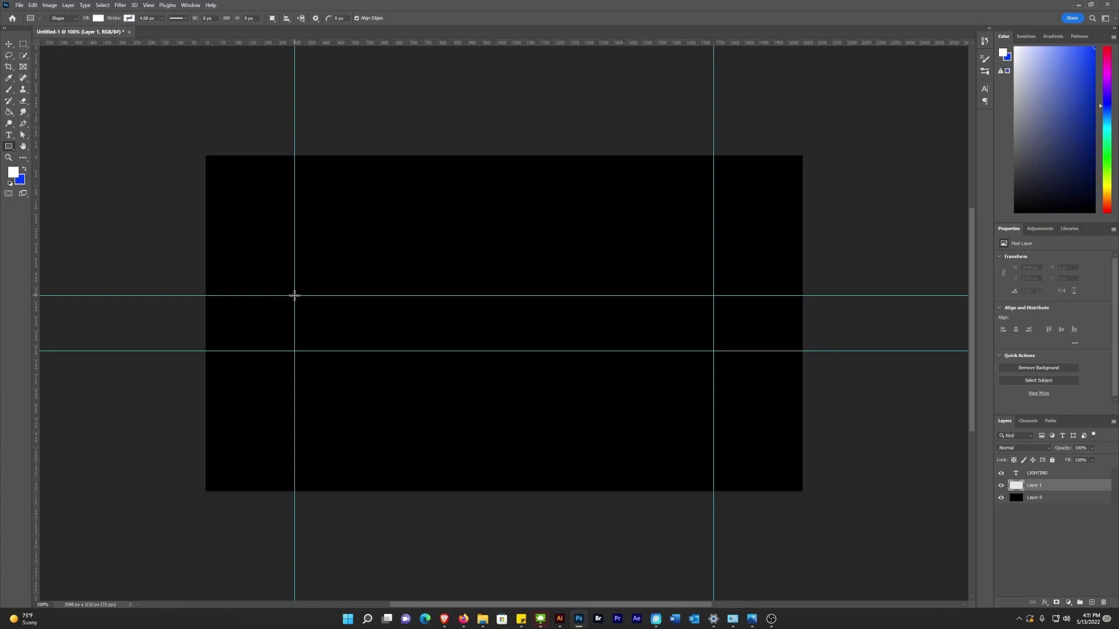
drag(295, 296, 333, 318)
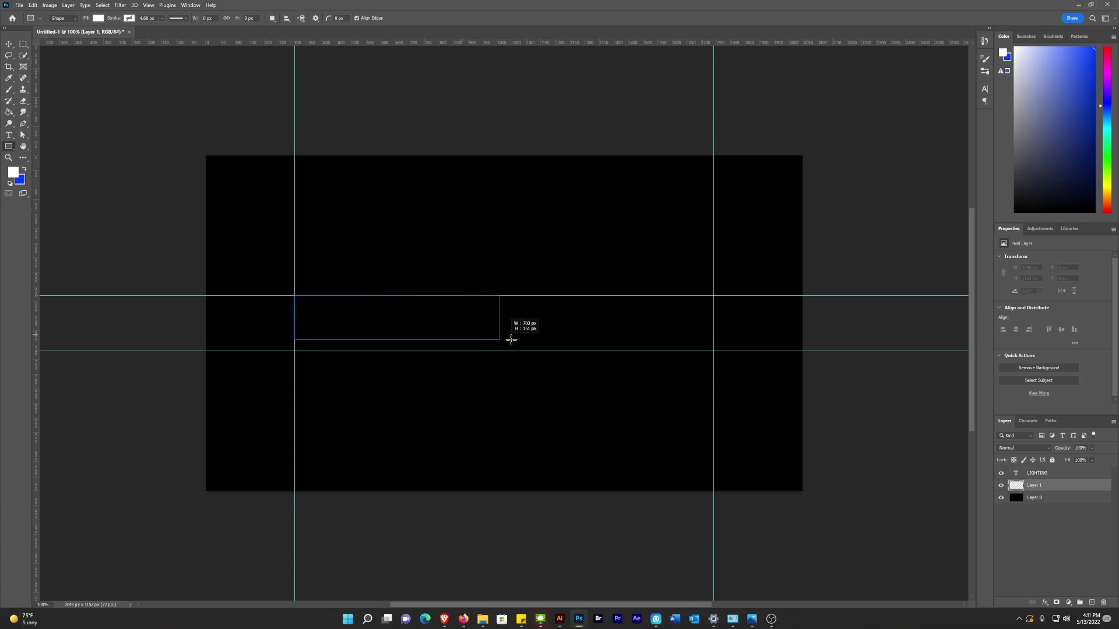
drag(514, 340, 712, 350)
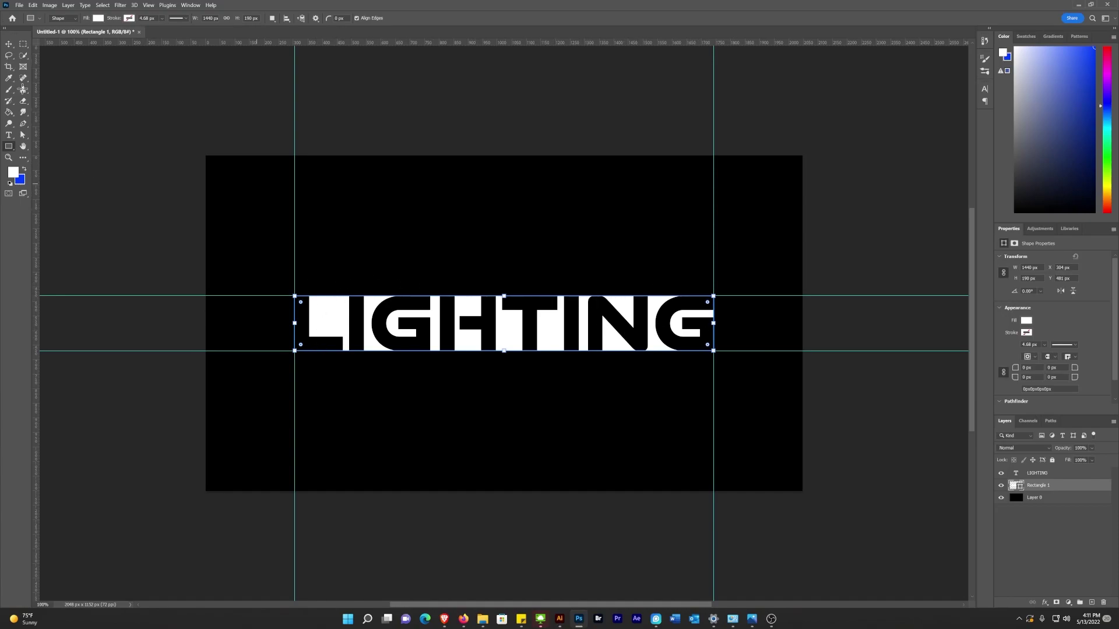
click(8, 45)
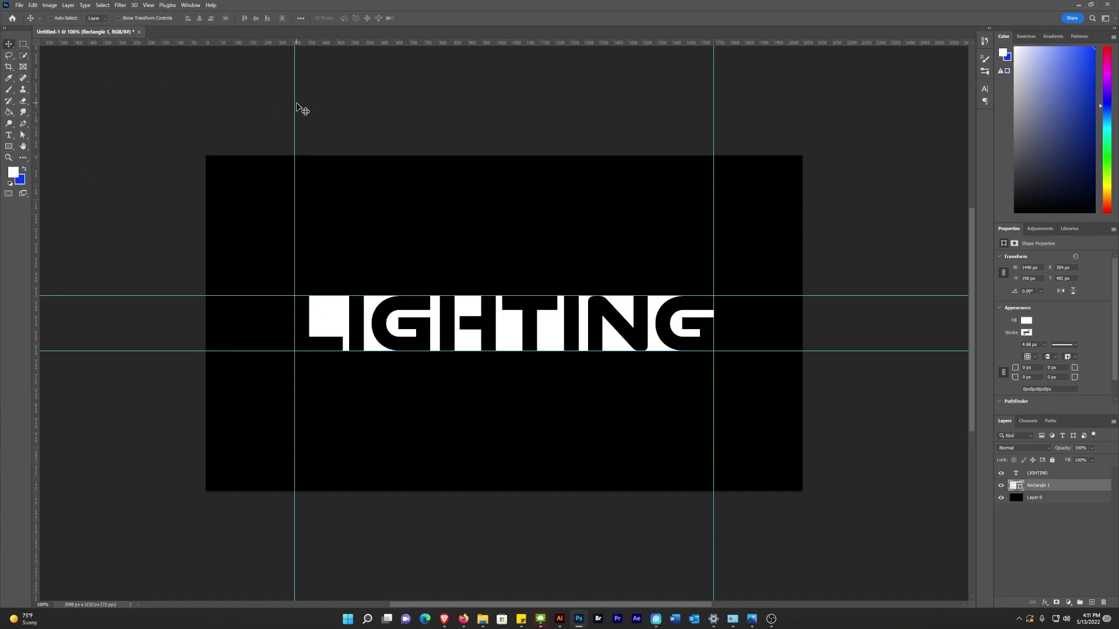
- Drag both vertical and both horizontal guides back onto the rulers
drag(294, 105, 35, 113)
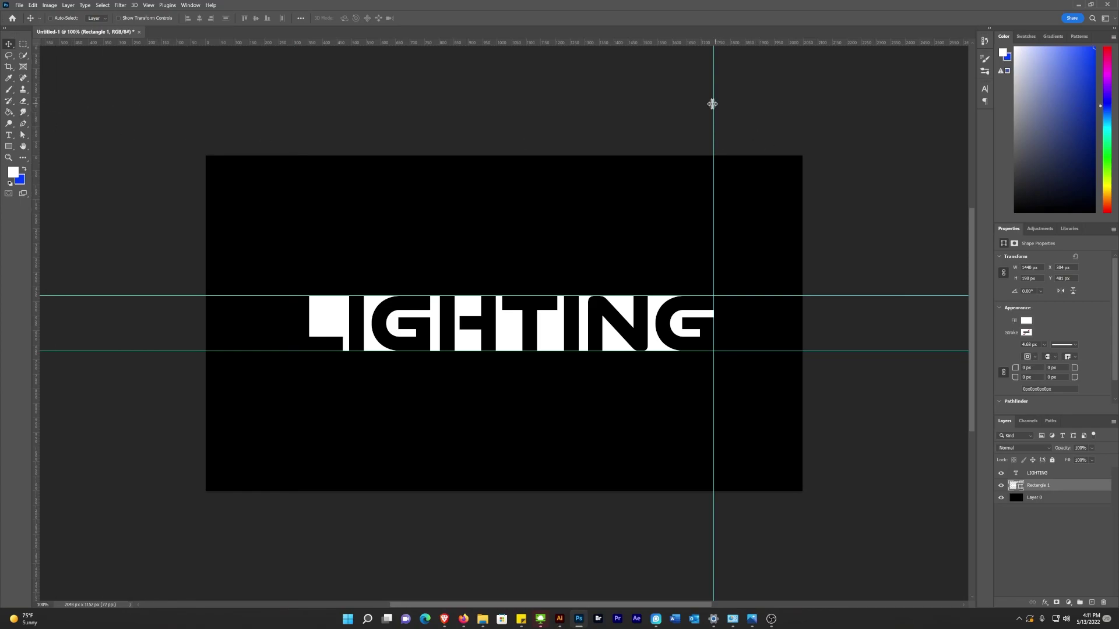
drag(714, 103, 21, 130)
drag(100, 300, 162, 13)
drag(106, 351, 219, 4)
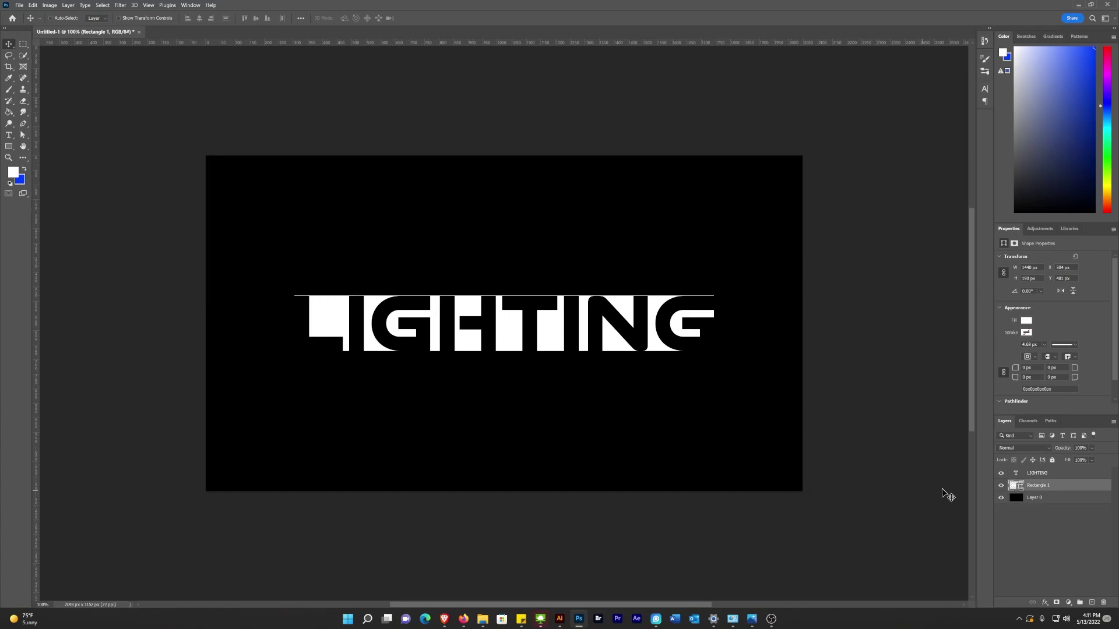
- Rasterize the Rectangle 1 shape layer and zoom in to 200%
right_click(1044, 487)
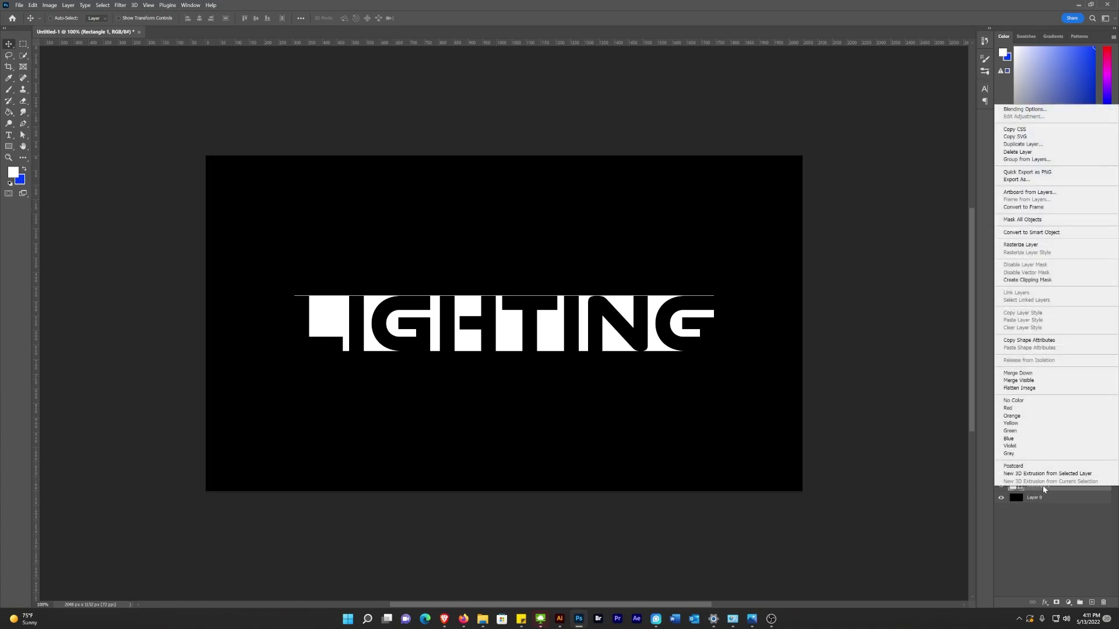
click(1016, 245)
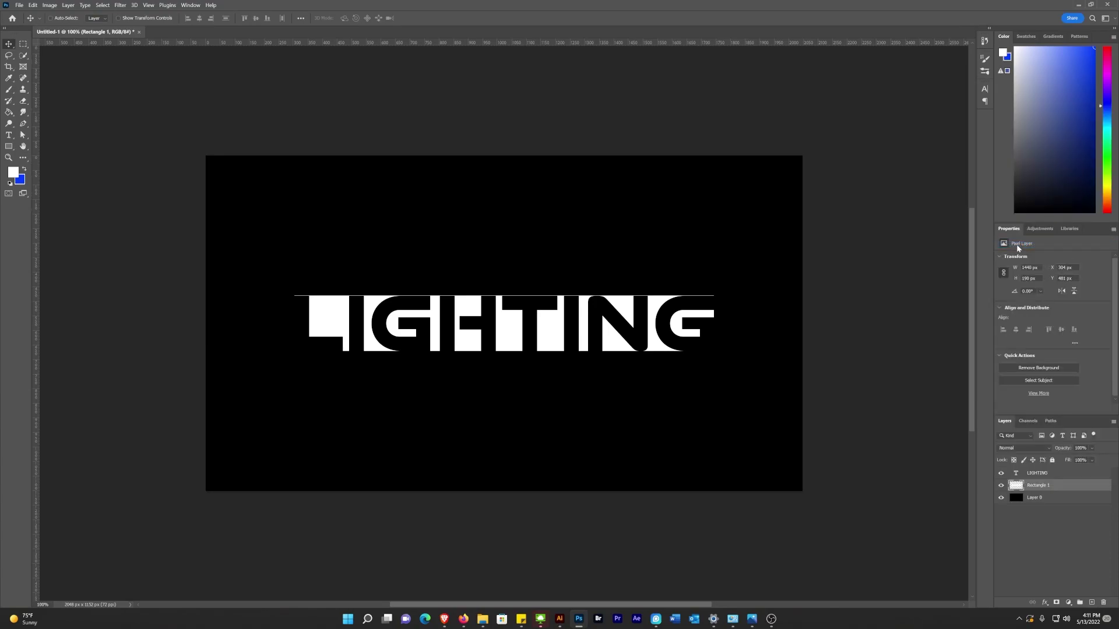
key(ctrl+plus)
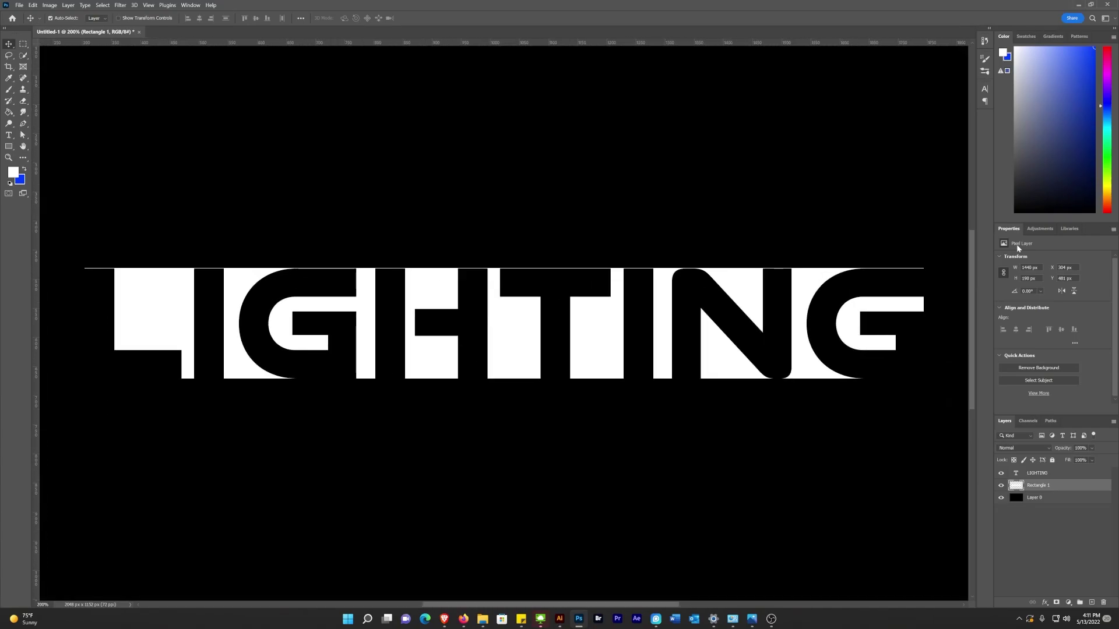
- Marquee-select the thin white sliver above the letter tops and delete it
click(23, 49)
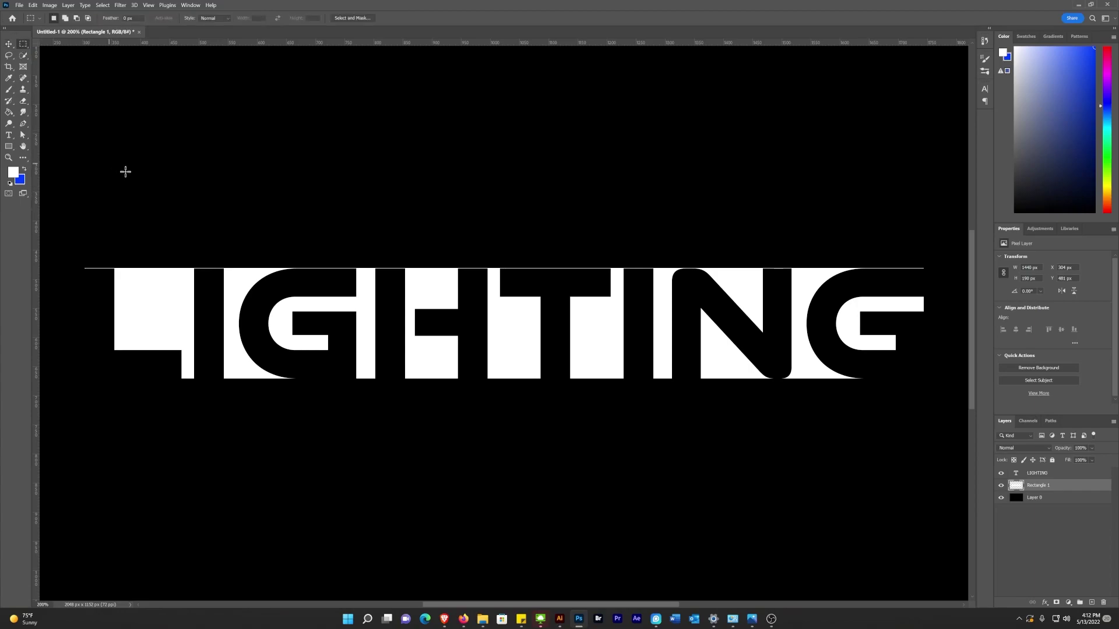
drag(68, 198, 931, 269)
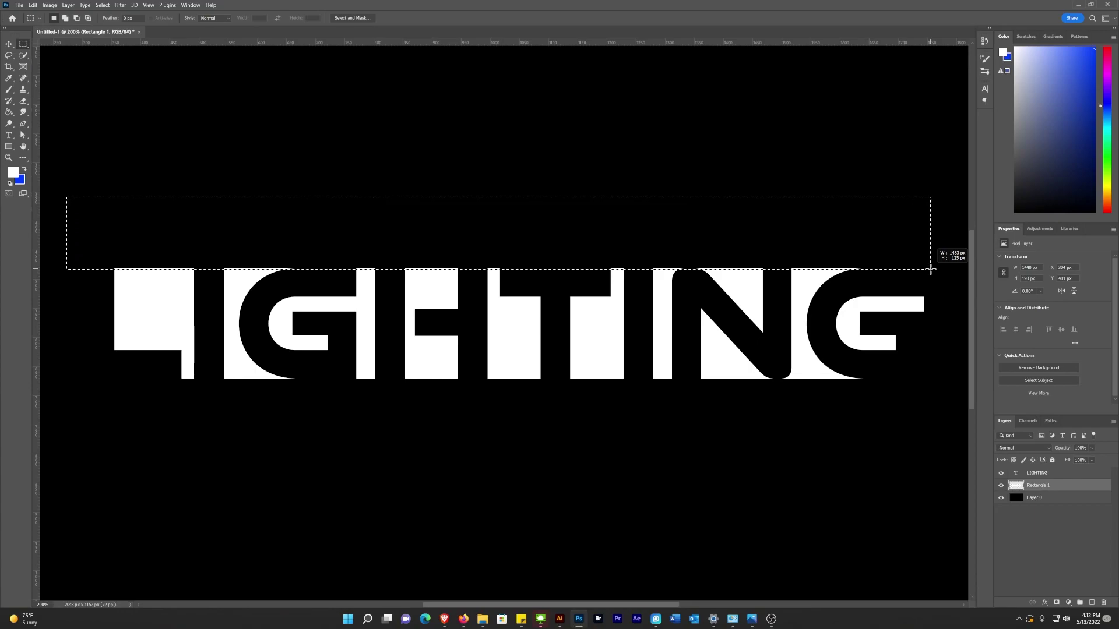
drag(932, 269, 929, 270)
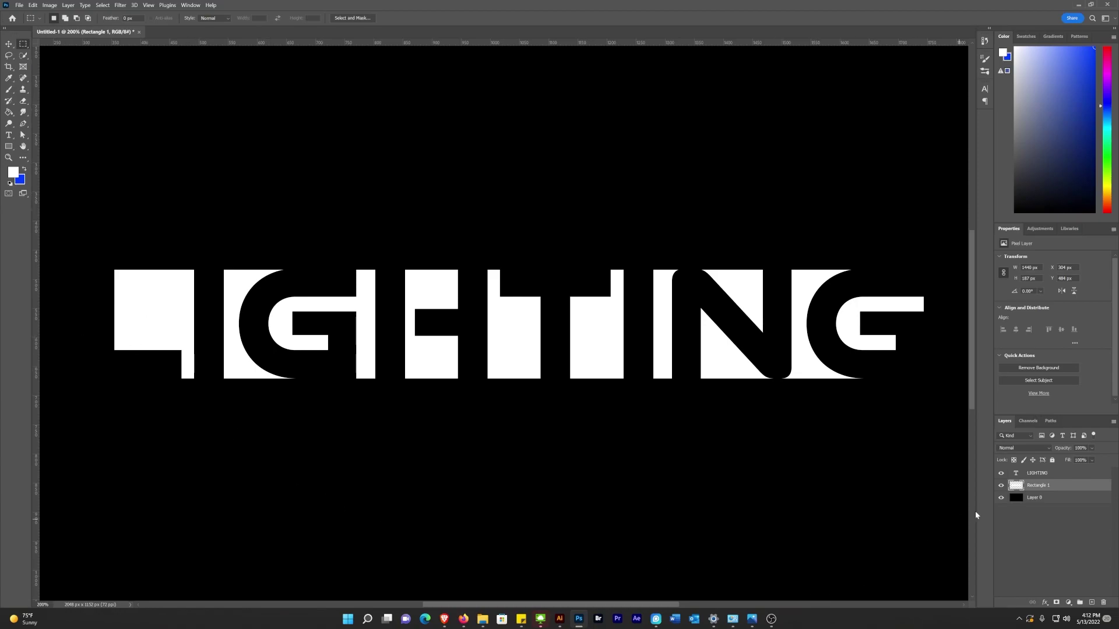
- Rasterize the LIGHTING type layer into a pixel layer
click(1038, 474)
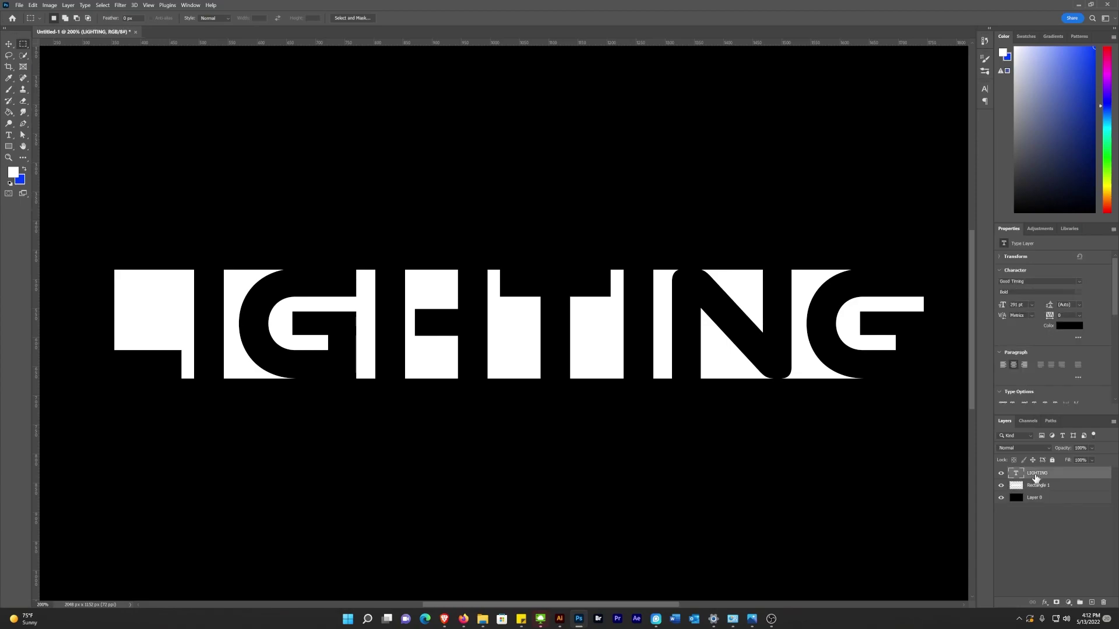
double_click(1038, 474)
right_click(1041, 476)
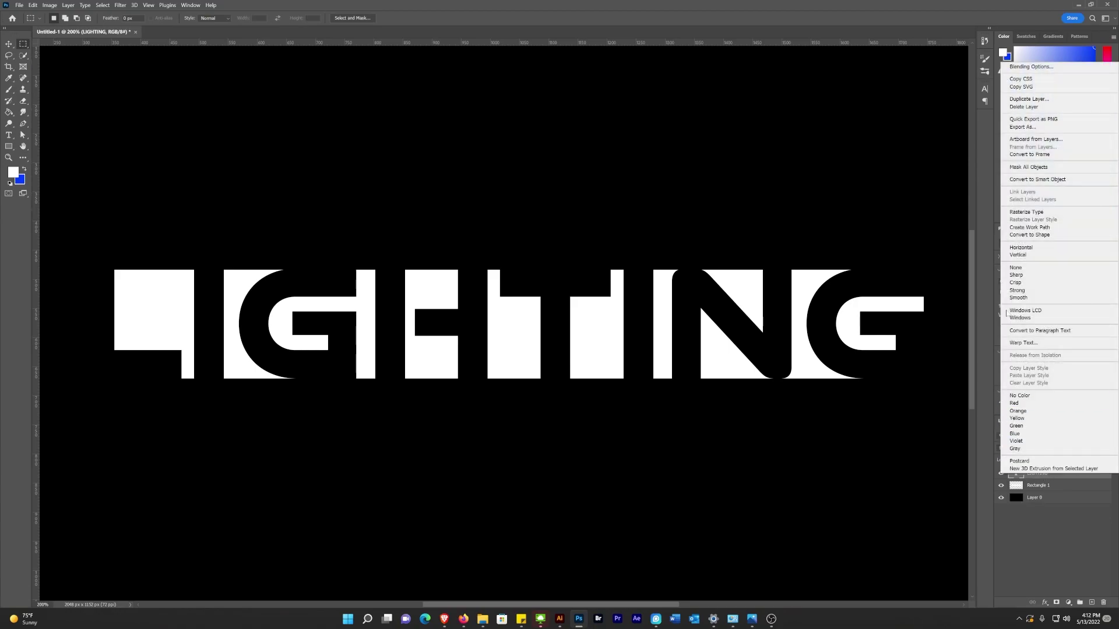
click(1016, 214)
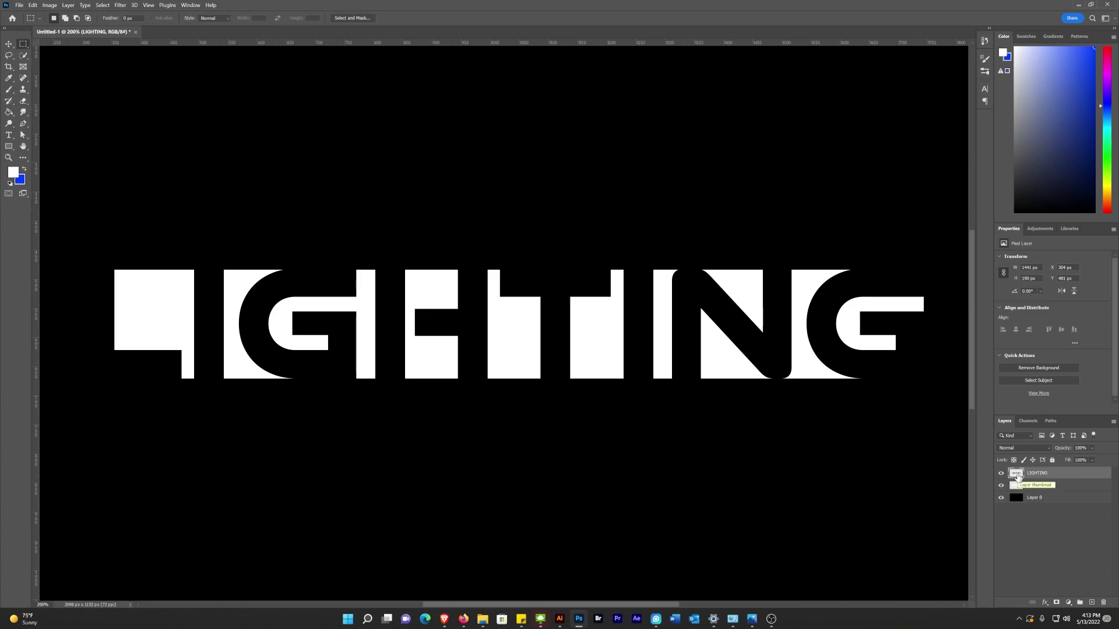
- Load the LIGHTING letter selection, delete it from Rectangle 1, deselect, and show LIGHTING again
right_click(1016, 475)
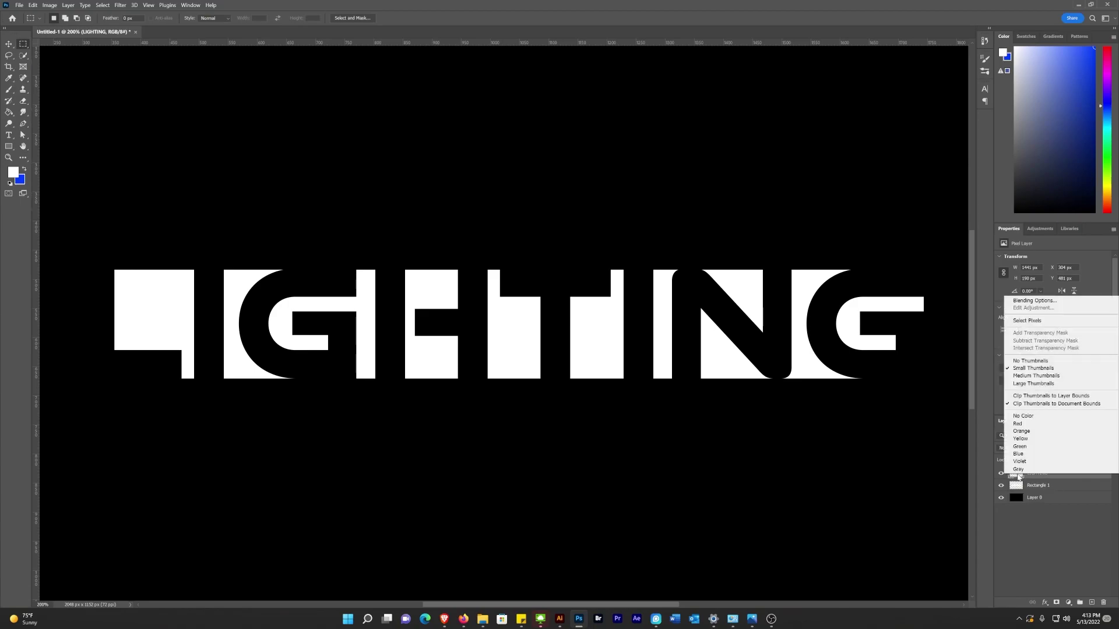
click(1017, 321)
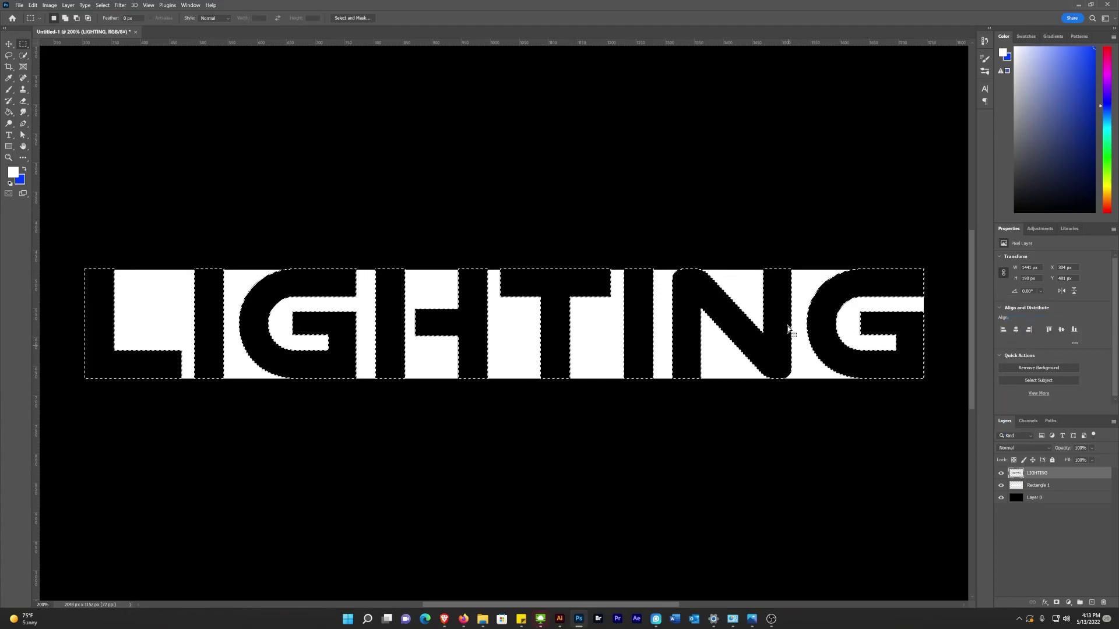
click(1001, 473)
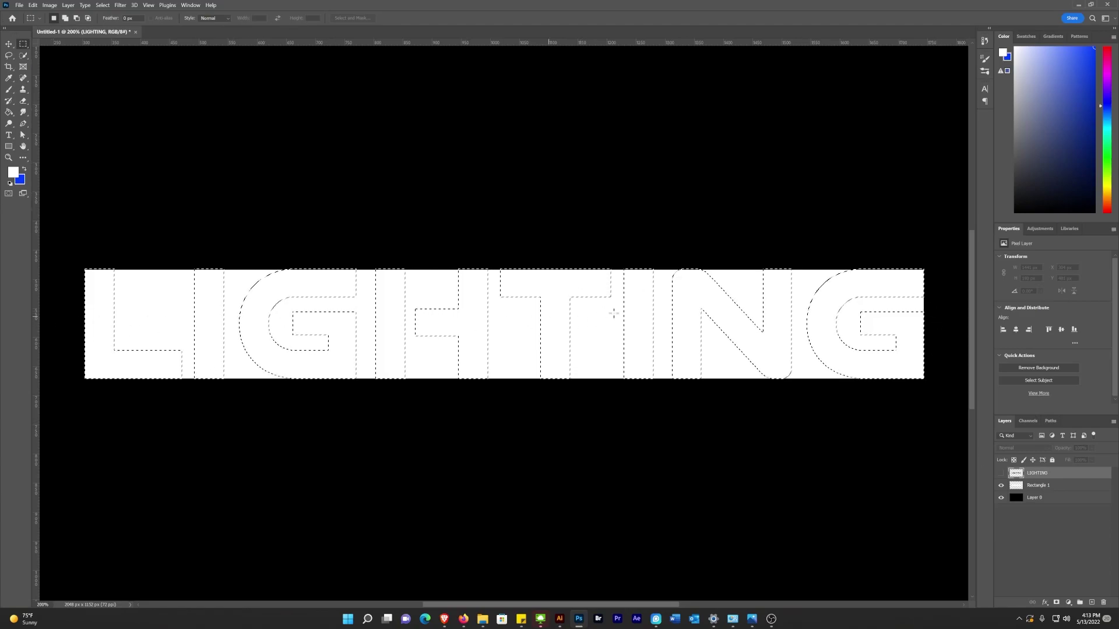
click(1042, 484)
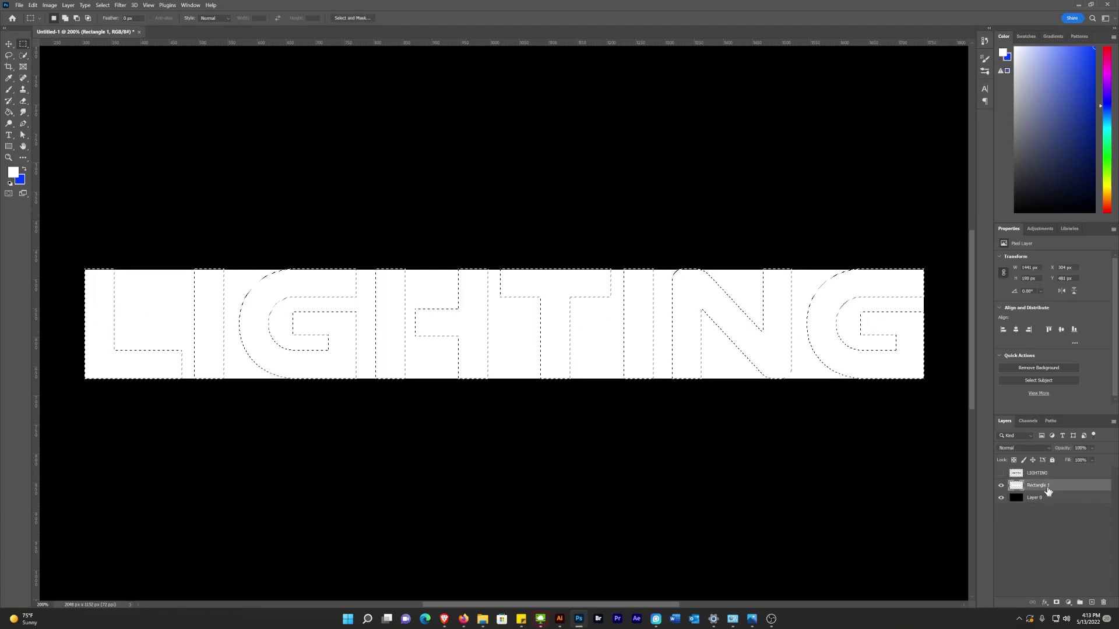
key(Delete)
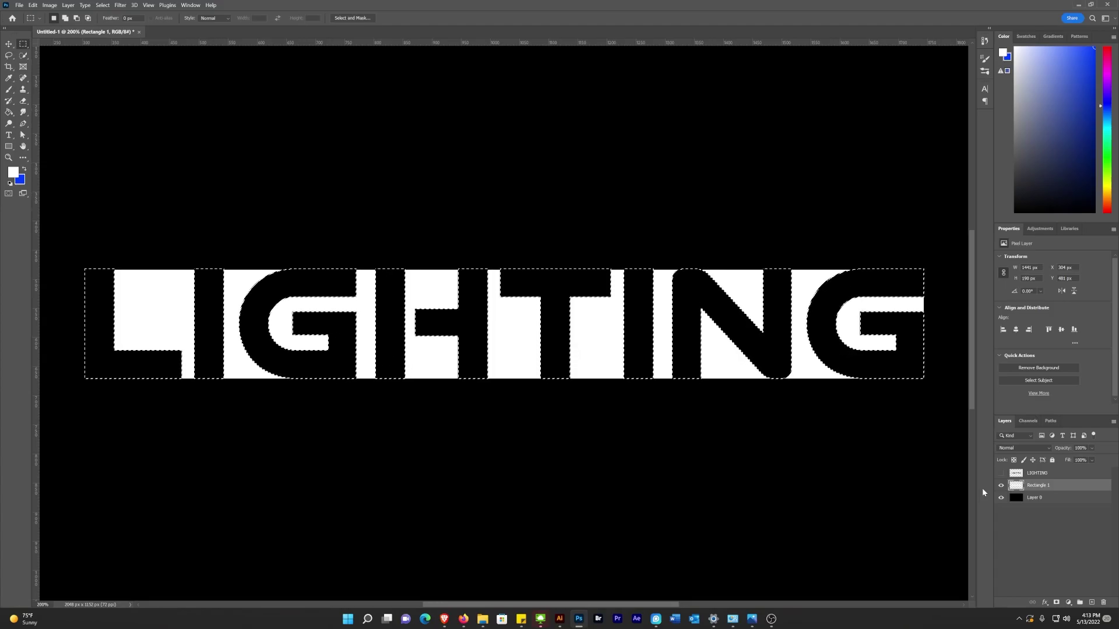
key(ctrl+d)
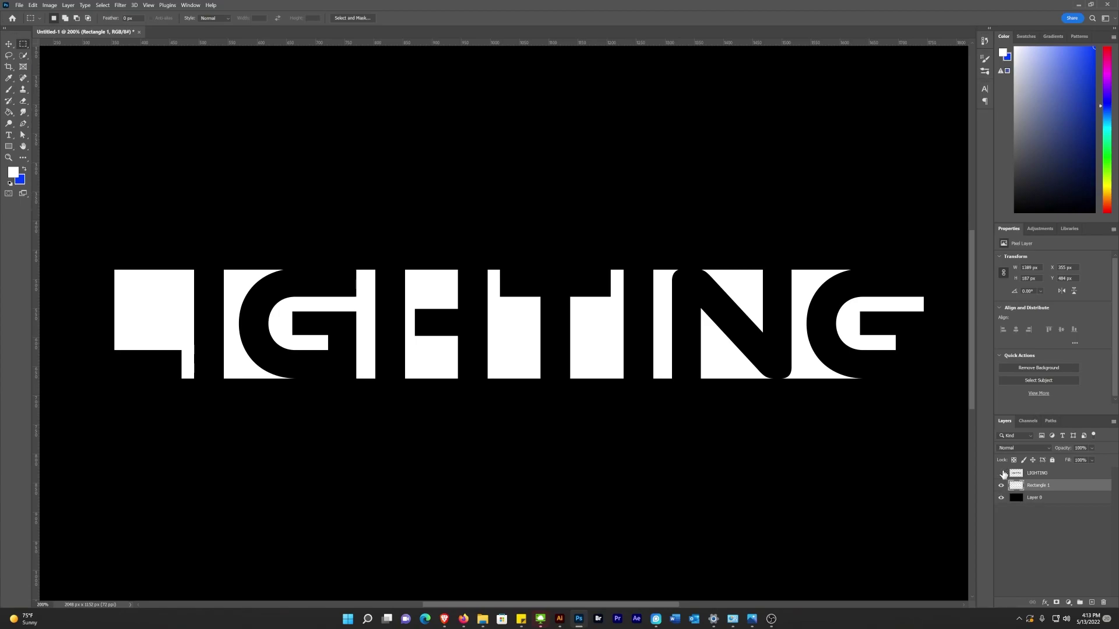
click(1002, 473)
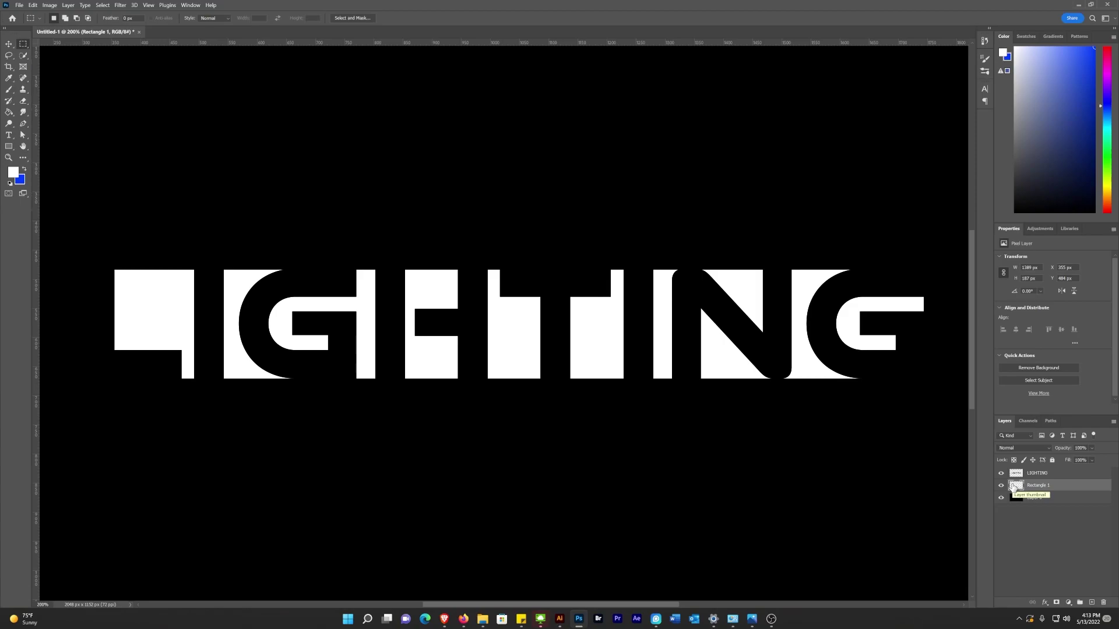
- Convert Rectangle 1 for Smart Filters, confirming the smart object conversion
key(ctrl+minus)
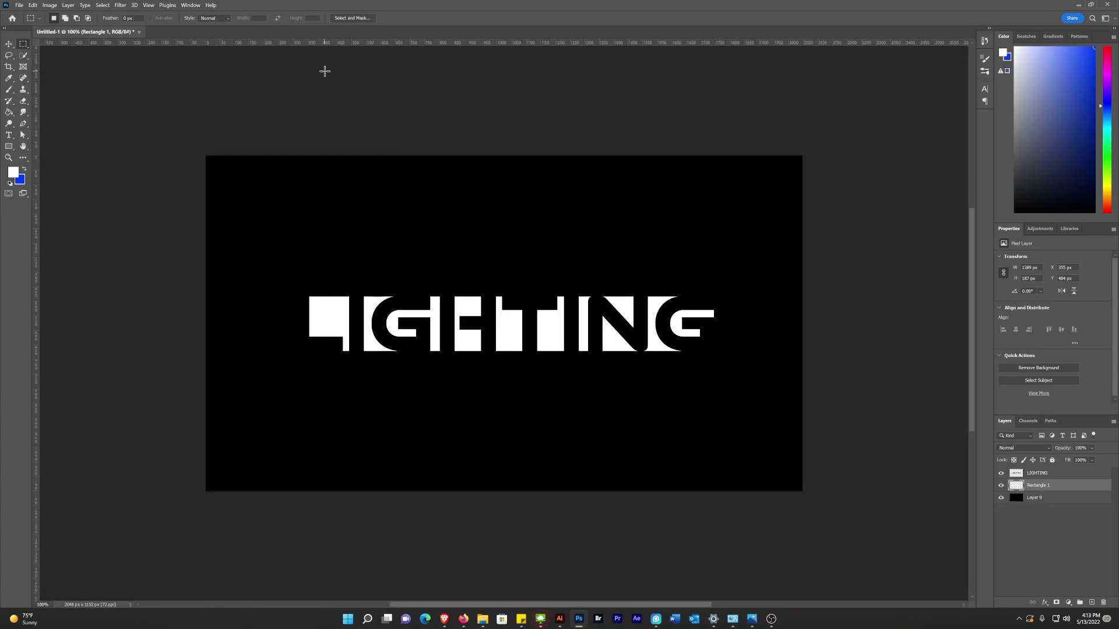
click(119, 7)
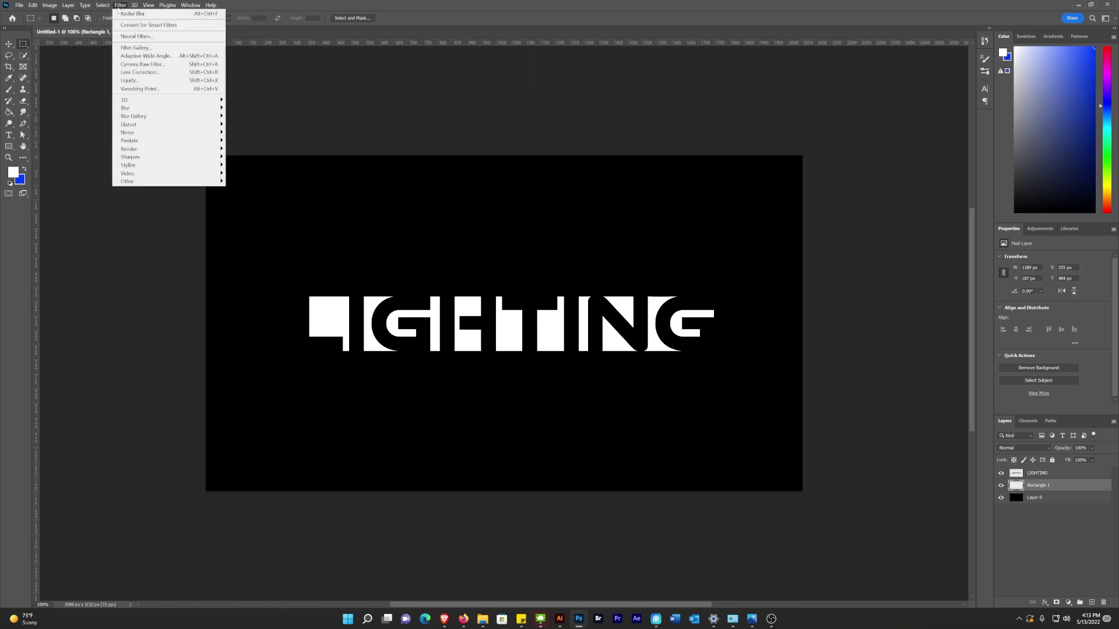
click(164, 27)
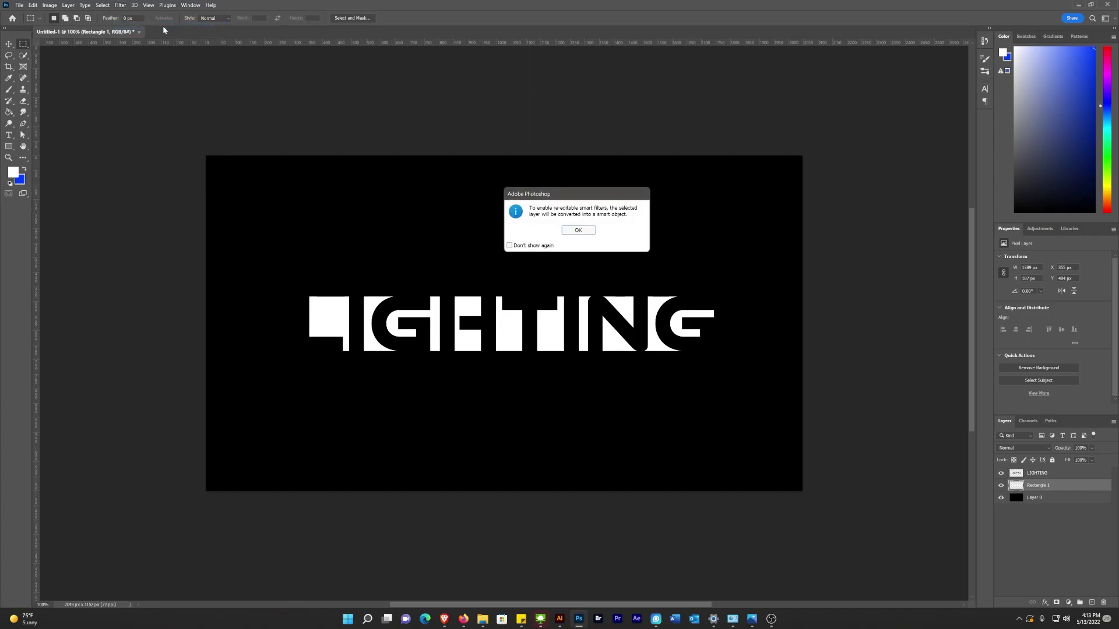
click(576, 230)
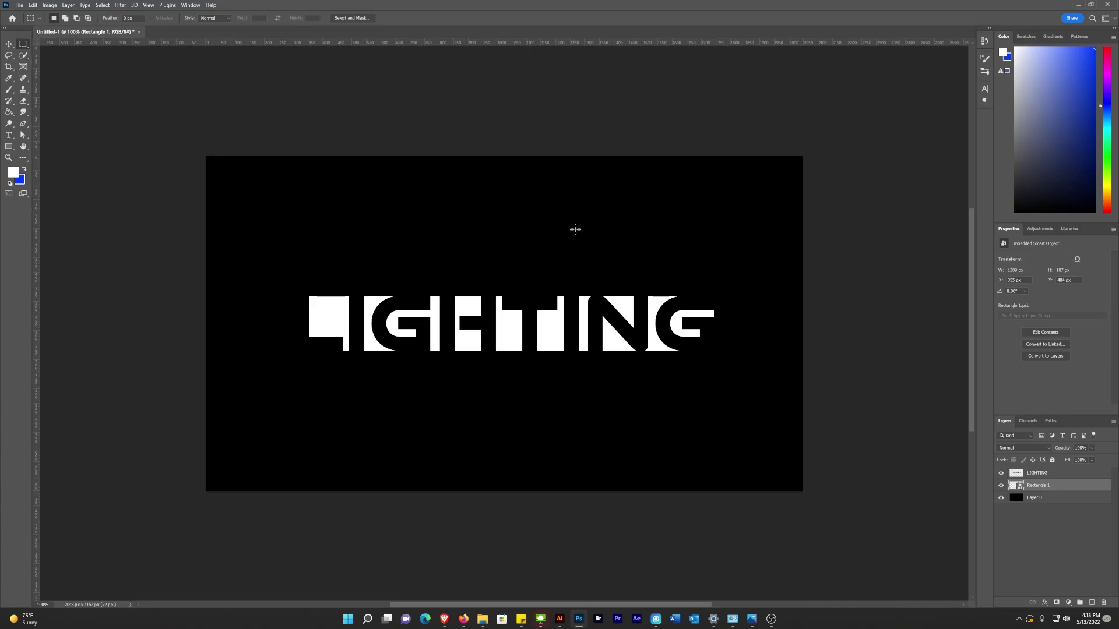
- Apply a Zoom, Best-quality Radial Blur to Rectangle 1 with an adjusted Amount
click(120, 5)
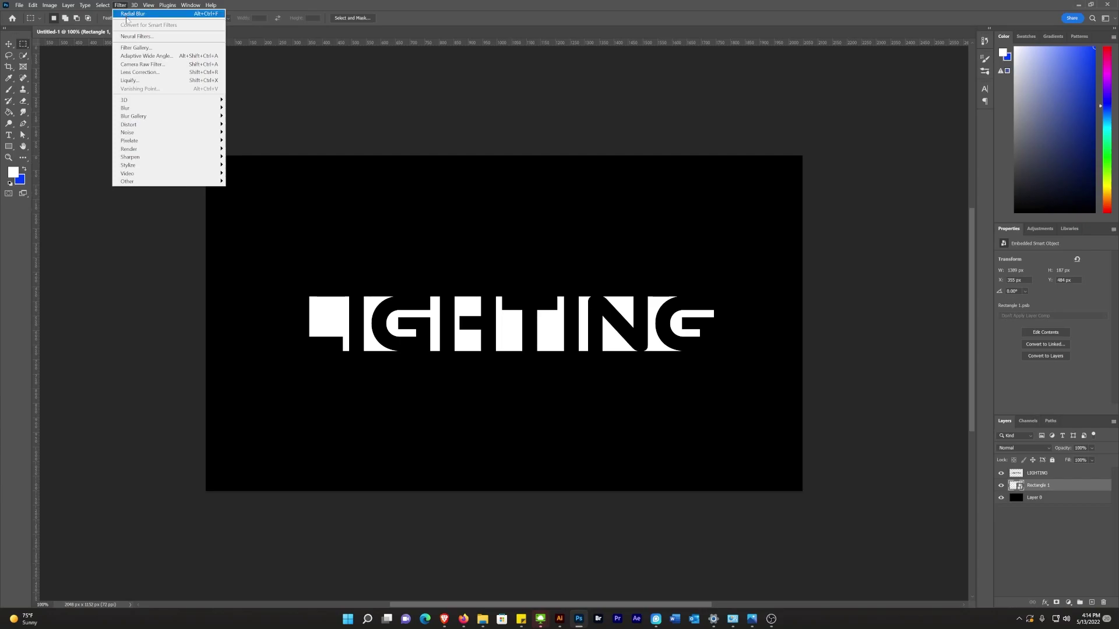
mouse_move(166, 108)
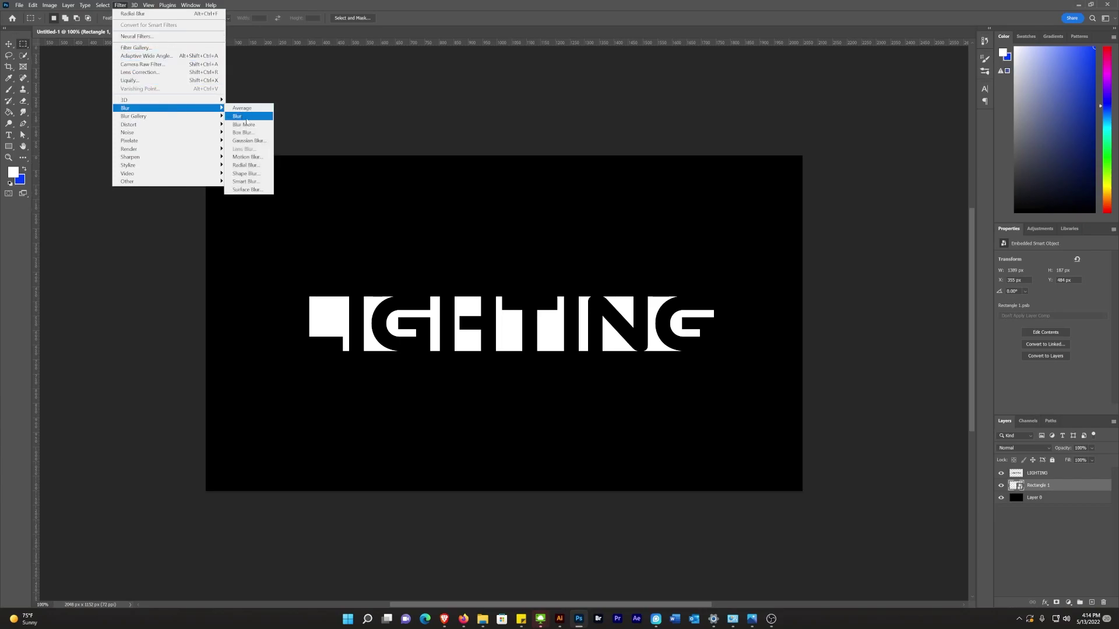
click(262, 165)
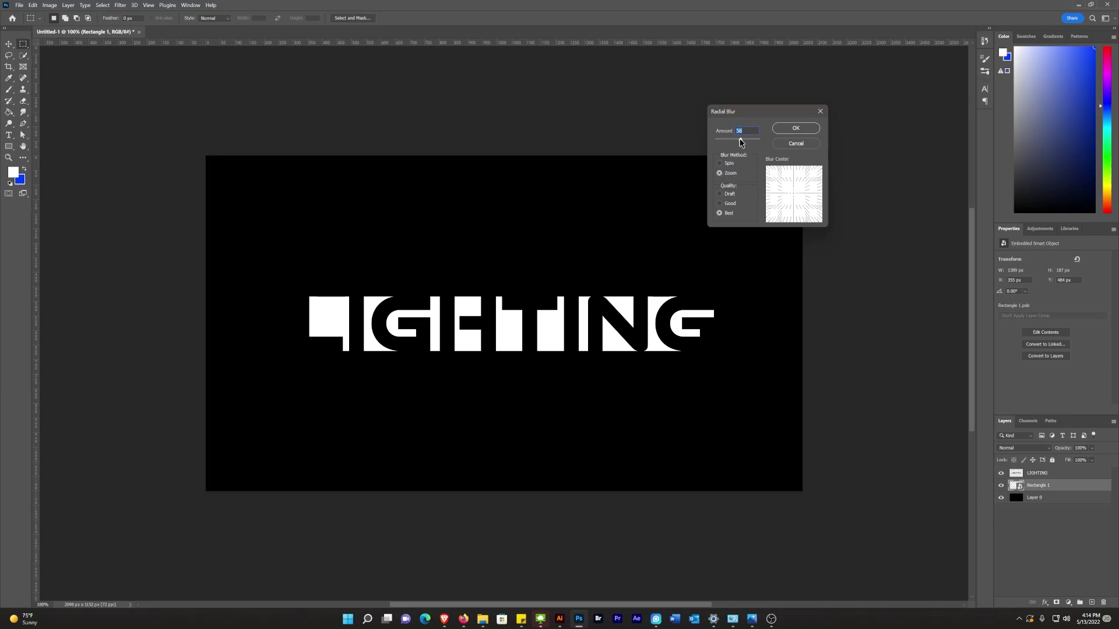
mouse_move(739, 142)
mouse_down()
mouse_move(749, 142)
mouse_move(728, 144)
mouse_move(738, 147)
mouse_up()
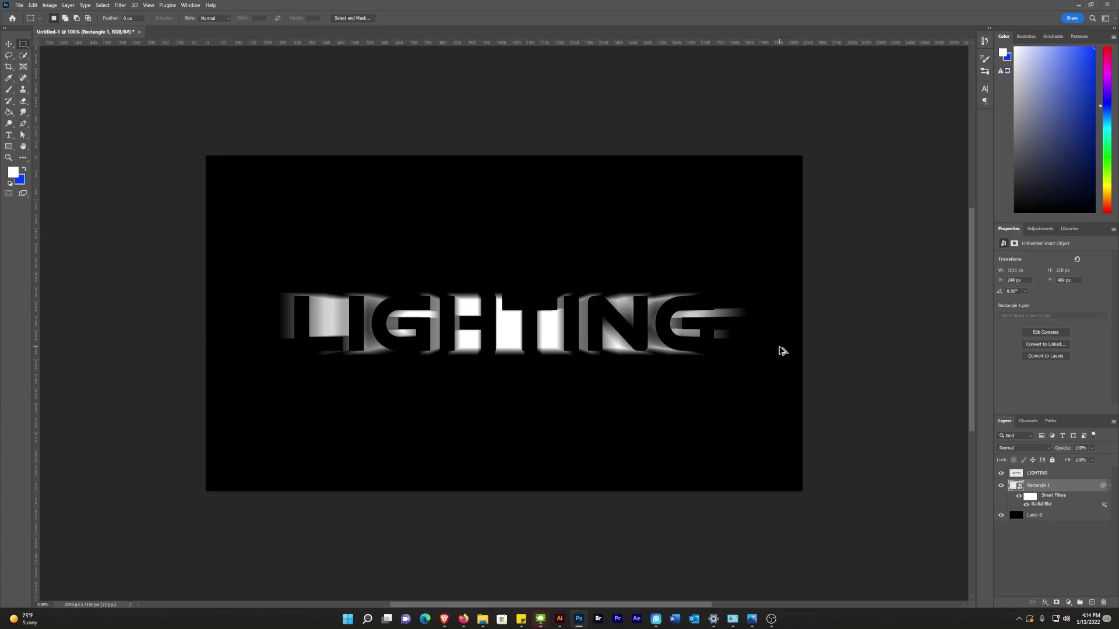
- Reapply the Radial Blur repeatedly, stacking up to nine smart filters for longer rays
key(ctrl+alt+f)
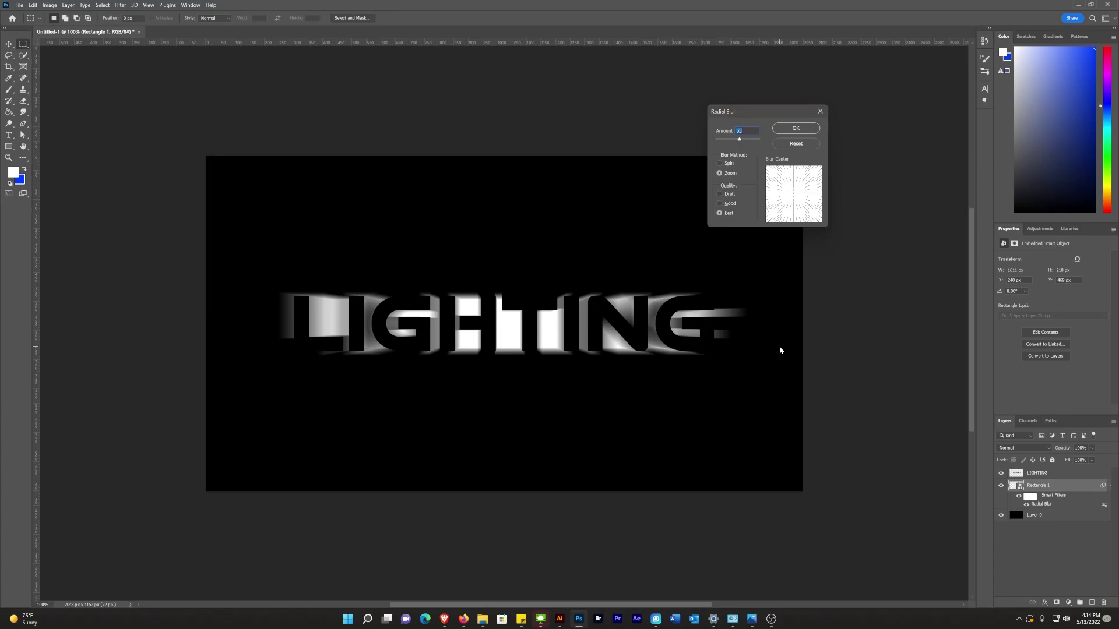
key(Return)
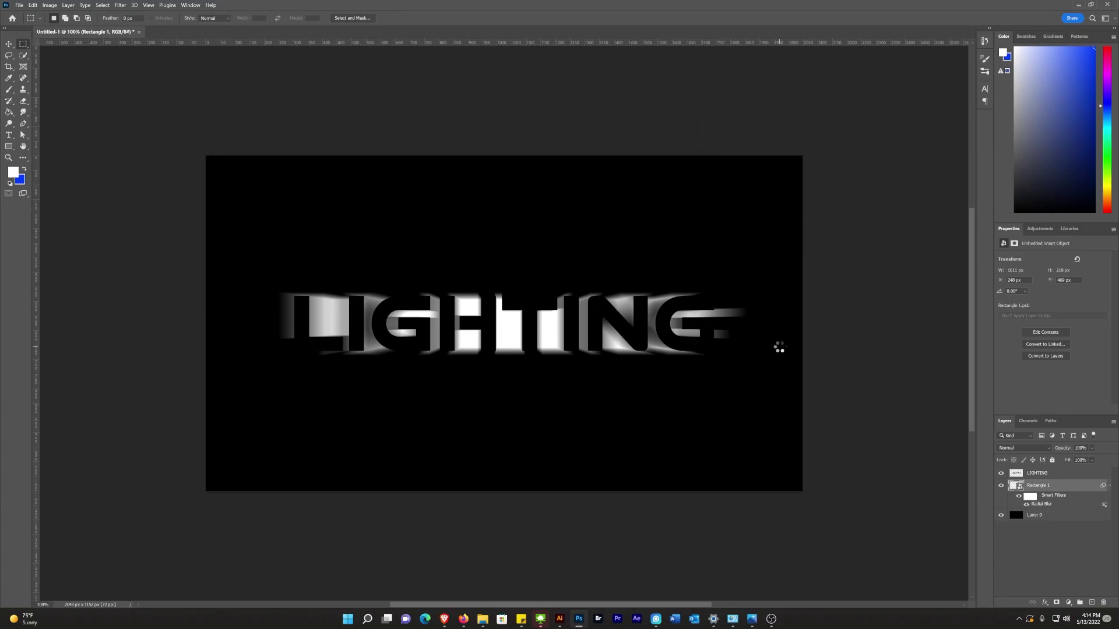
key(ctrl+alt+f)
key(Return)
key(ctrl+alt+f)
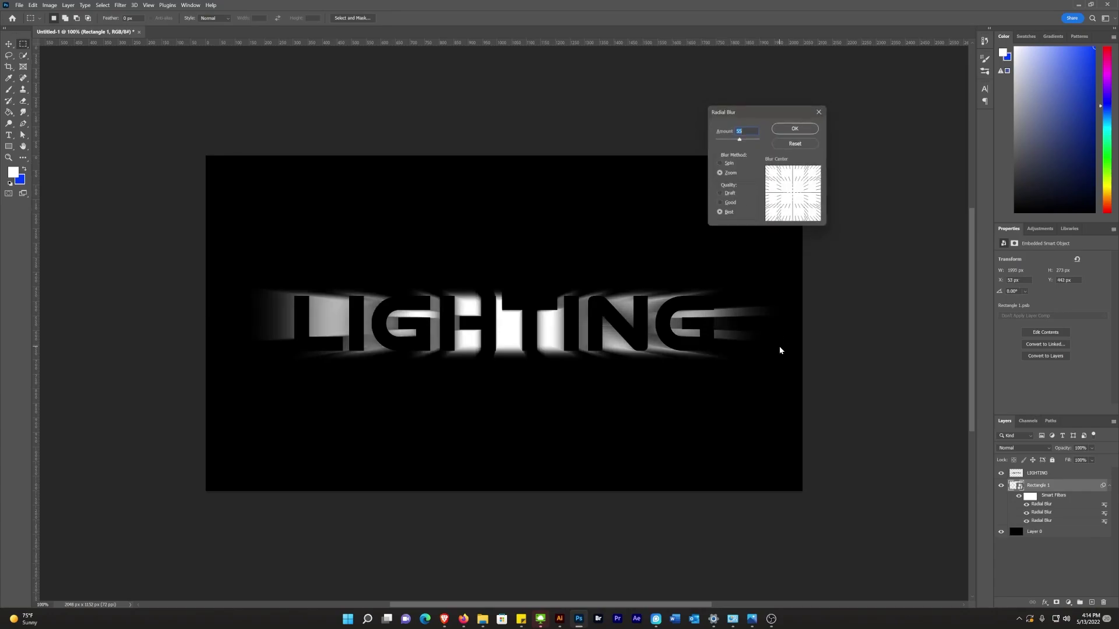
key(Return)
key(ctrl+f)
key(ctrl+alt+f)
key(Return)
key(ctrl+alt+f)
key(Return)
key(ctrl+alt+f)
key(Return)
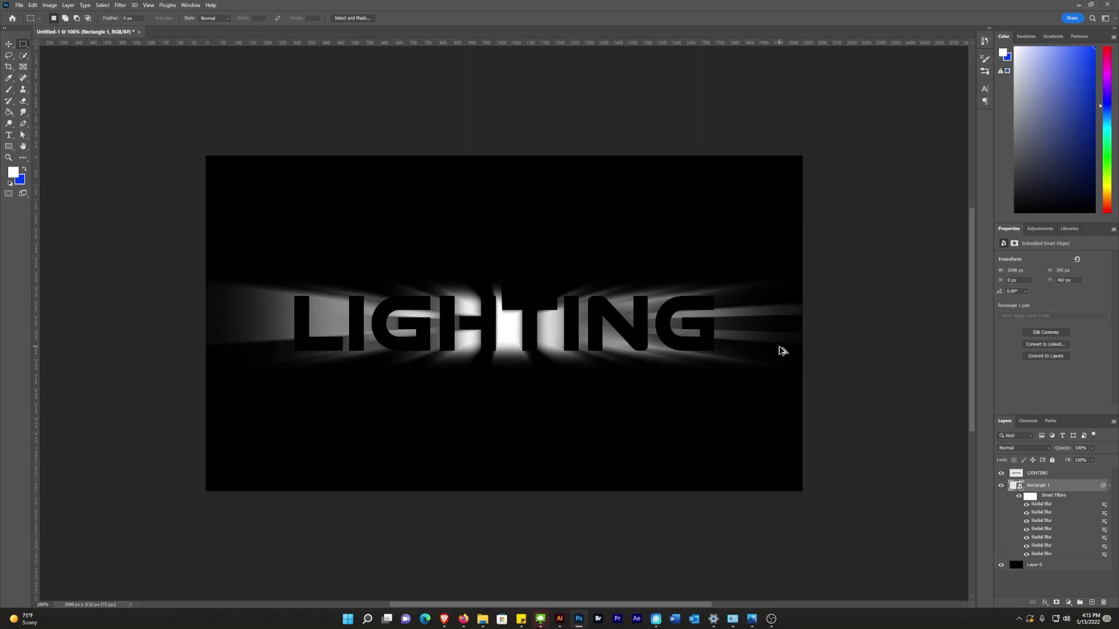
key(ctrl+alt+f)
key(Return)
key(ctrl+alt+f)
key(Return)
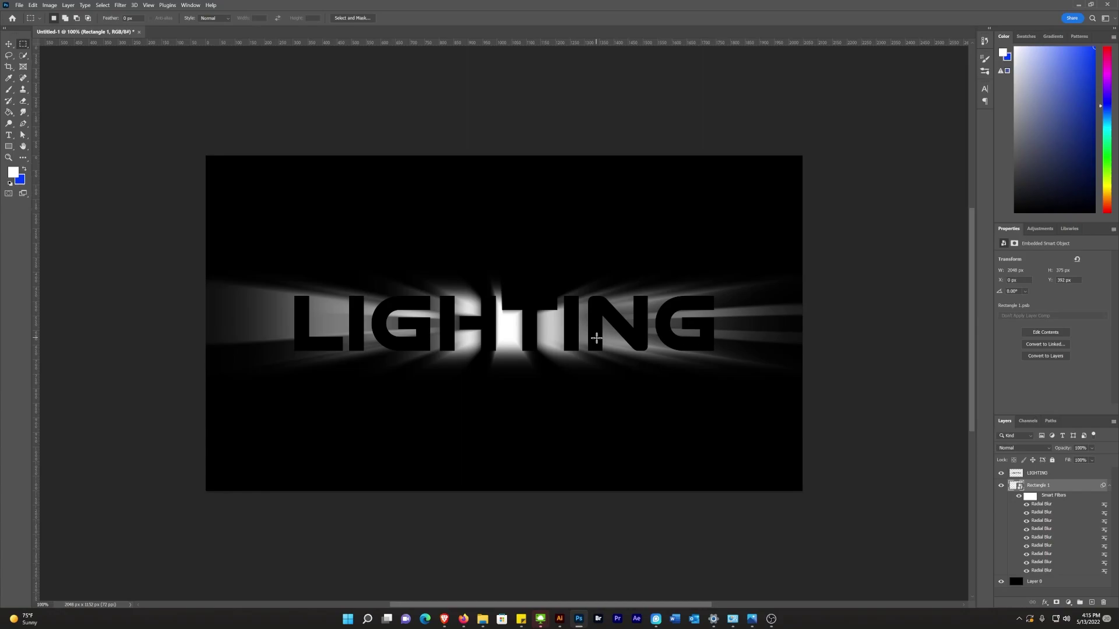
- Set the LIGHTING text layer to Overlay blending and 77% fill
click(1038, 473)
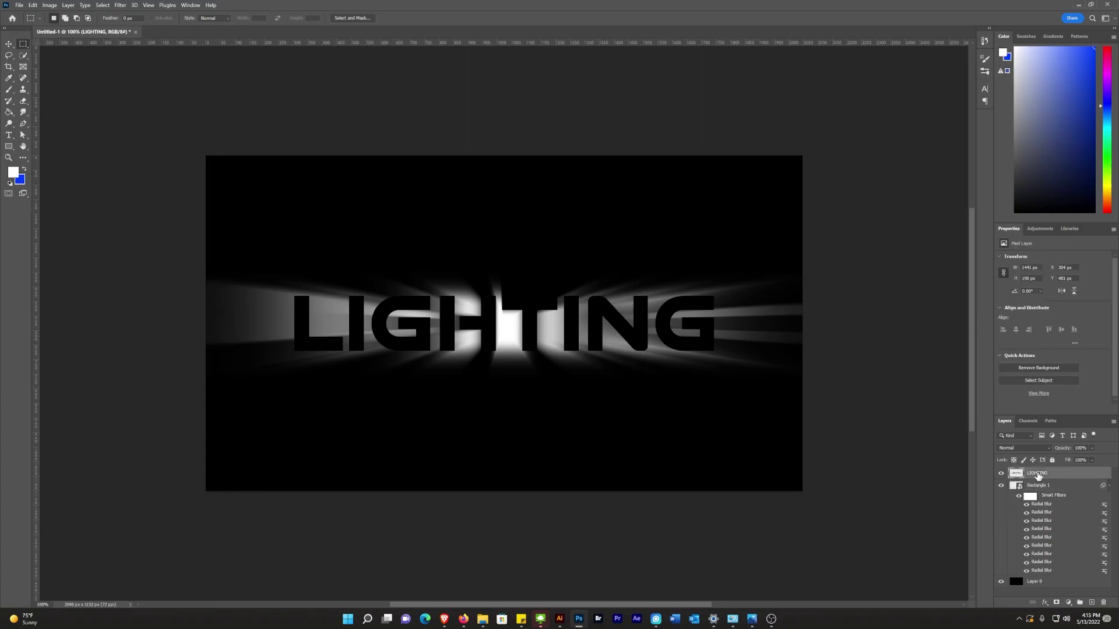
click(1018, 447)
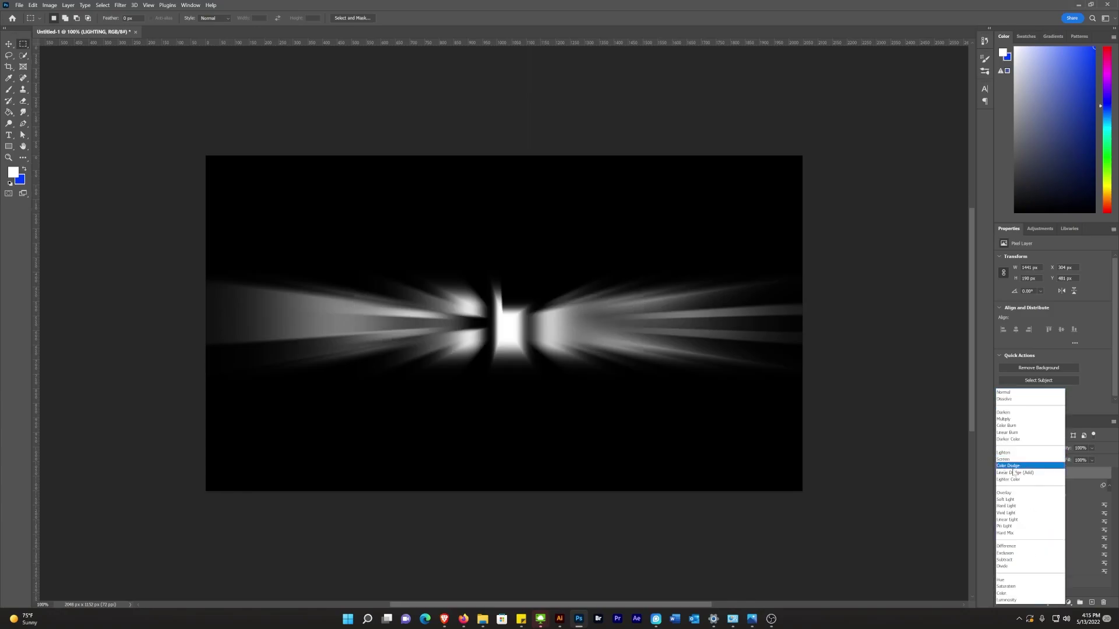
click(1011, 492)
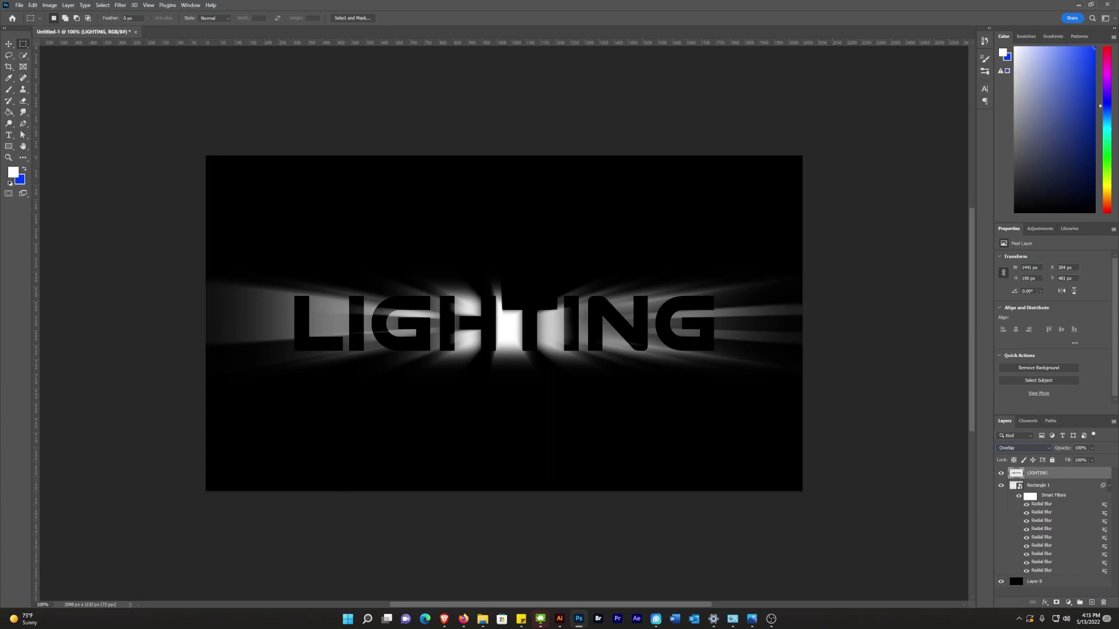
drag(1090, 464, 1098, 473)
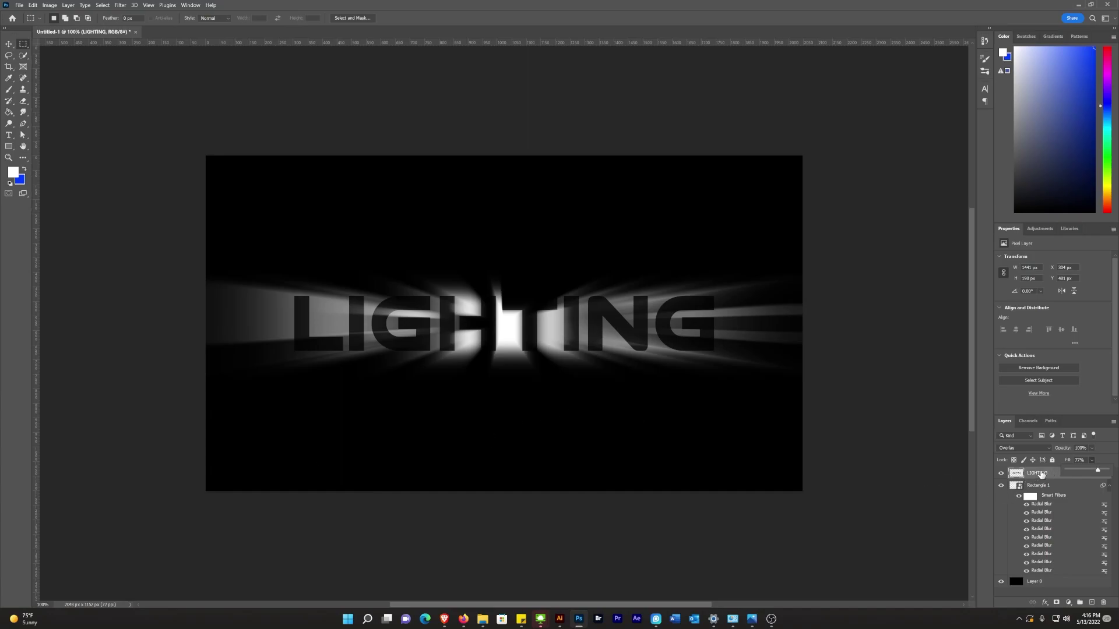
- Give LIGHTING a Bevel & Emboss with Contour on, using the second row's first preset
click(1044, 604)
click(1046, 532)
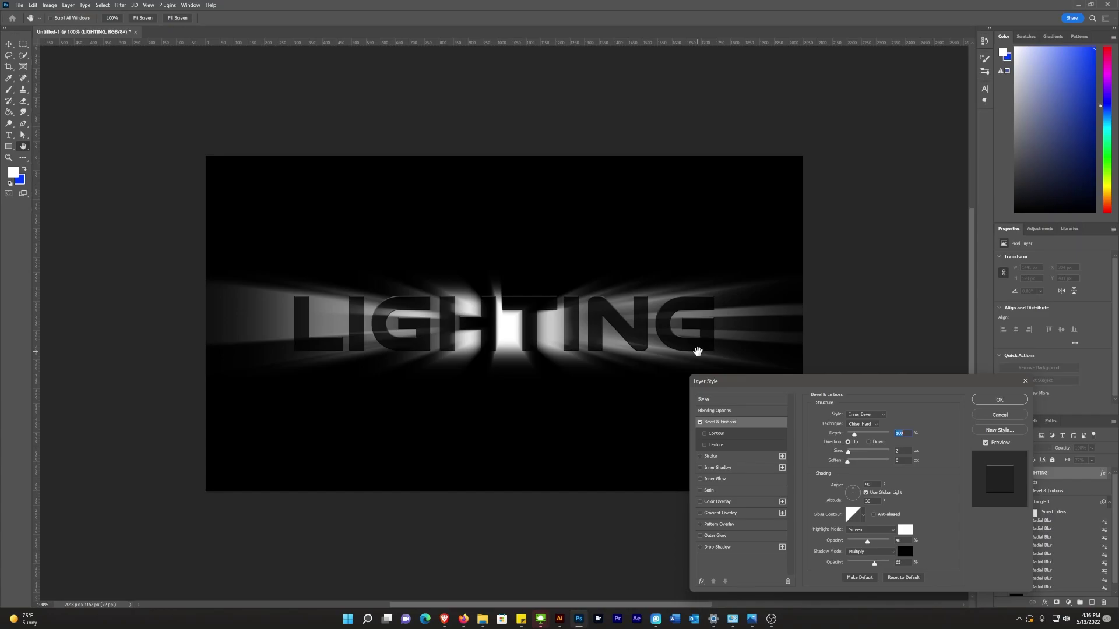
click(720, 434)
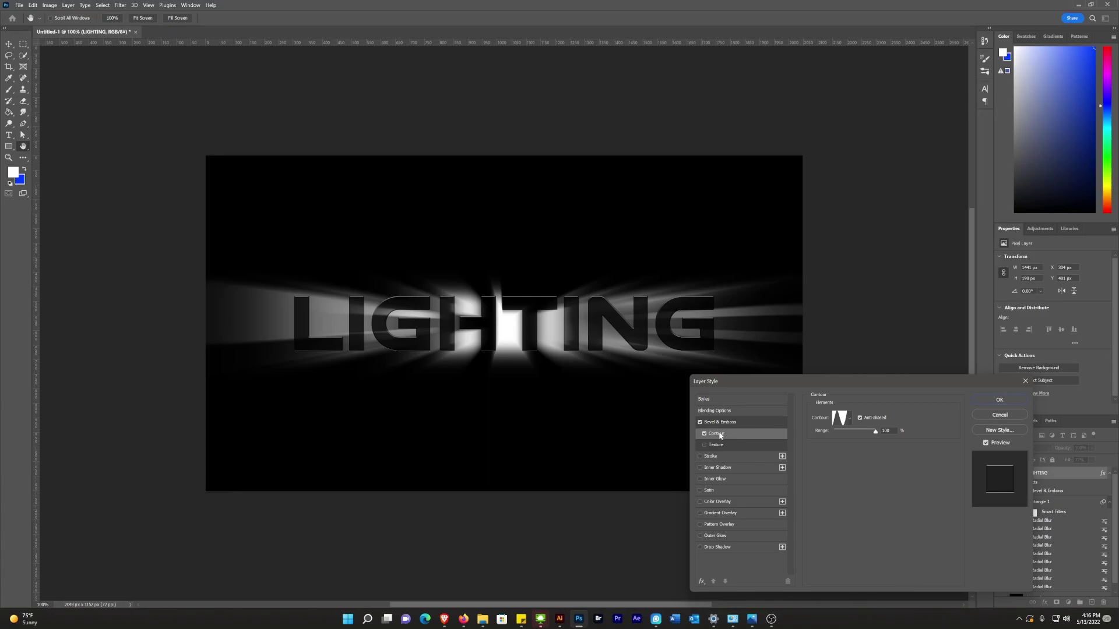
click(852, 424)
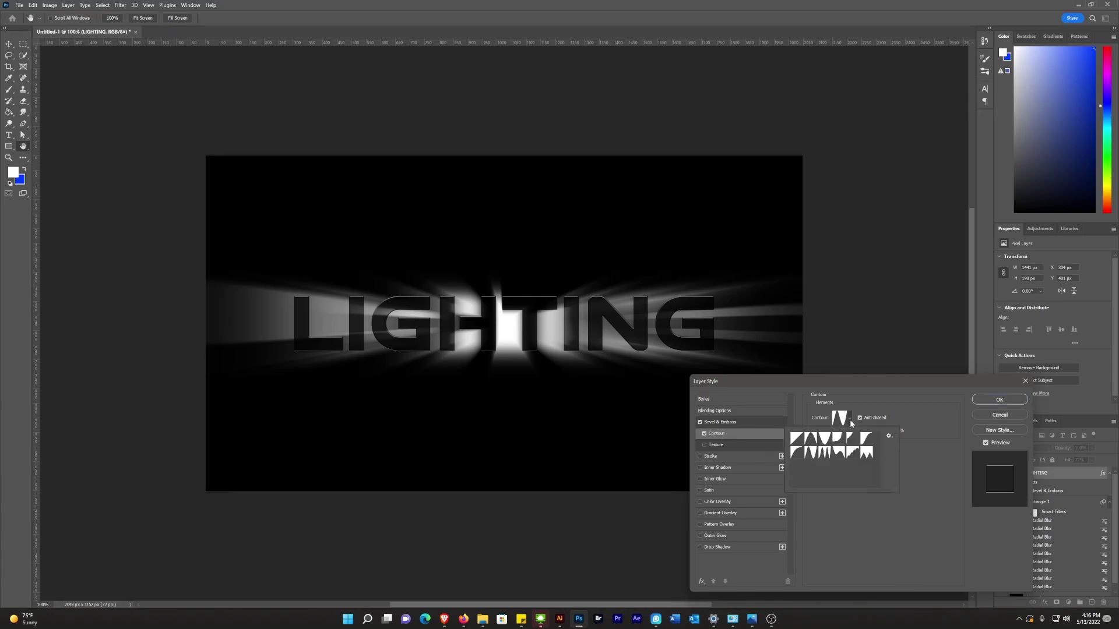
click(812, 453)
click(998, 400)
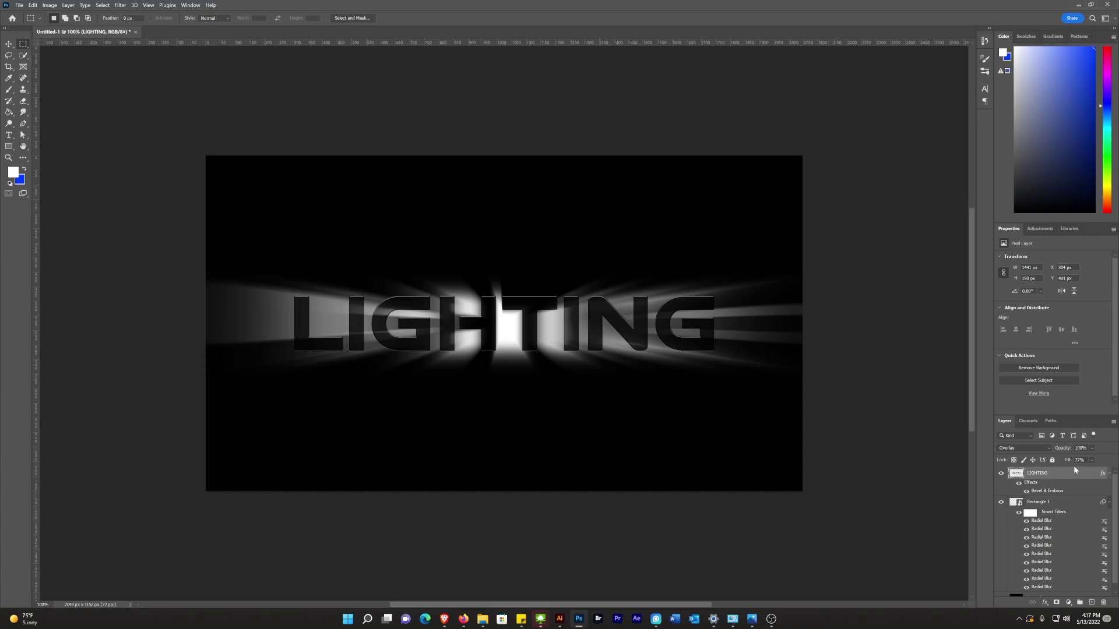
- Add a top Brightness/Contrast adjustment layer with brightness 120 and contrast 56
click(1069, 606)
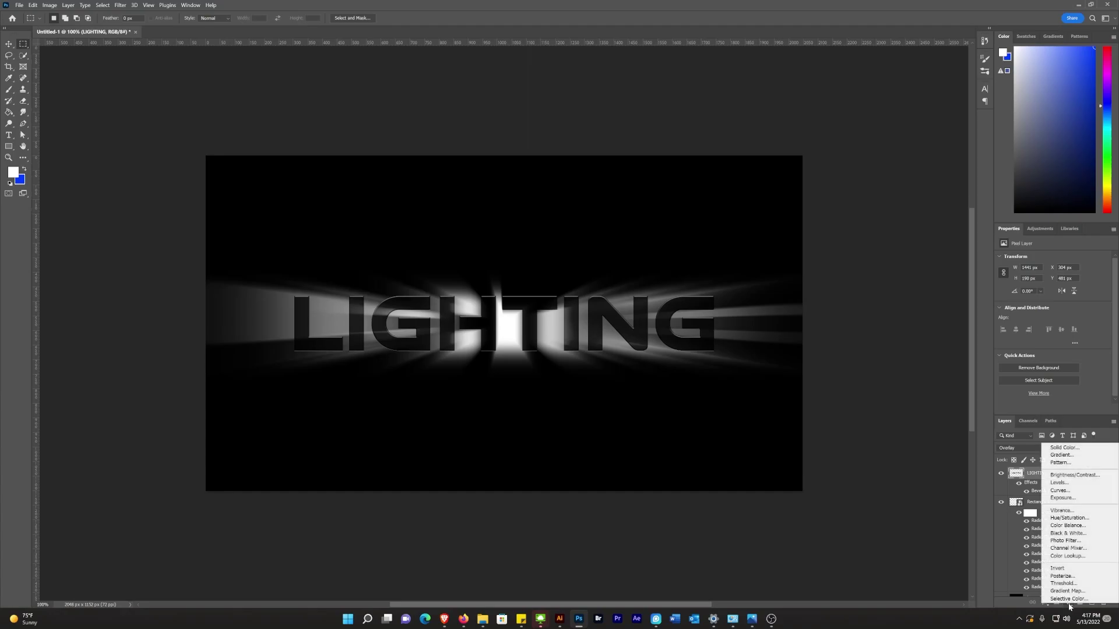
click(1062, 476)
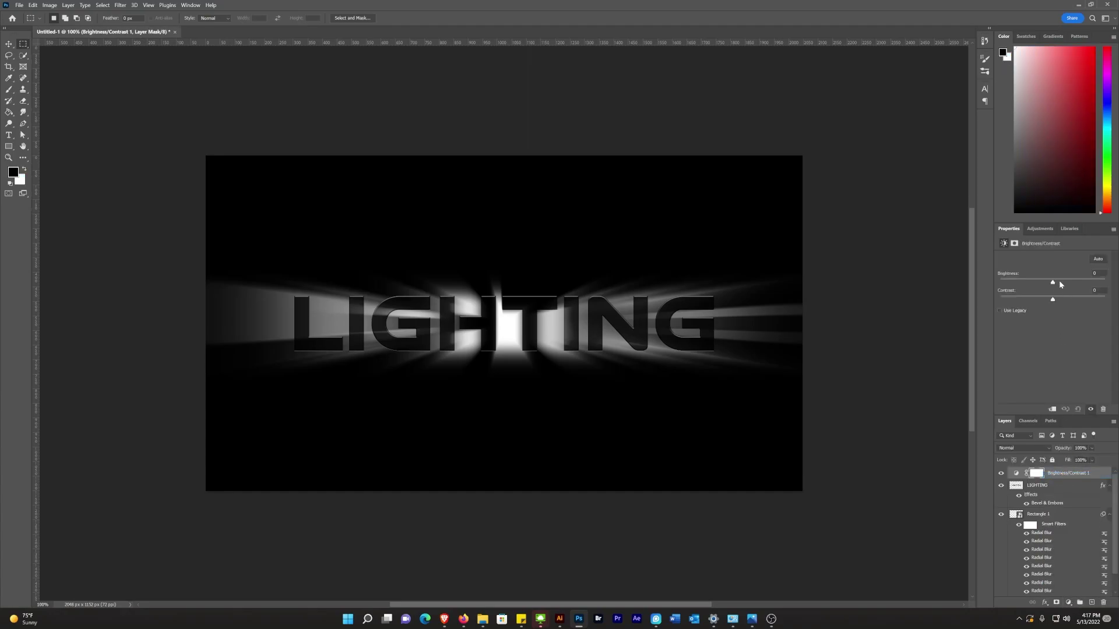
drag(1053, 282, 1095, 300)
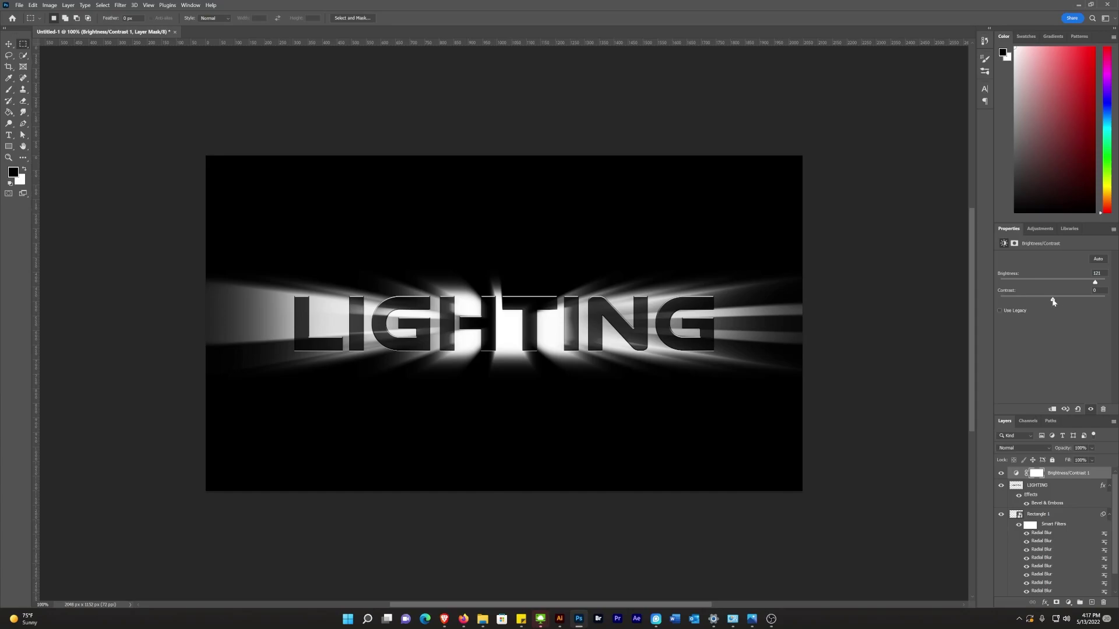
drag(1053, 302, 1065, 303)
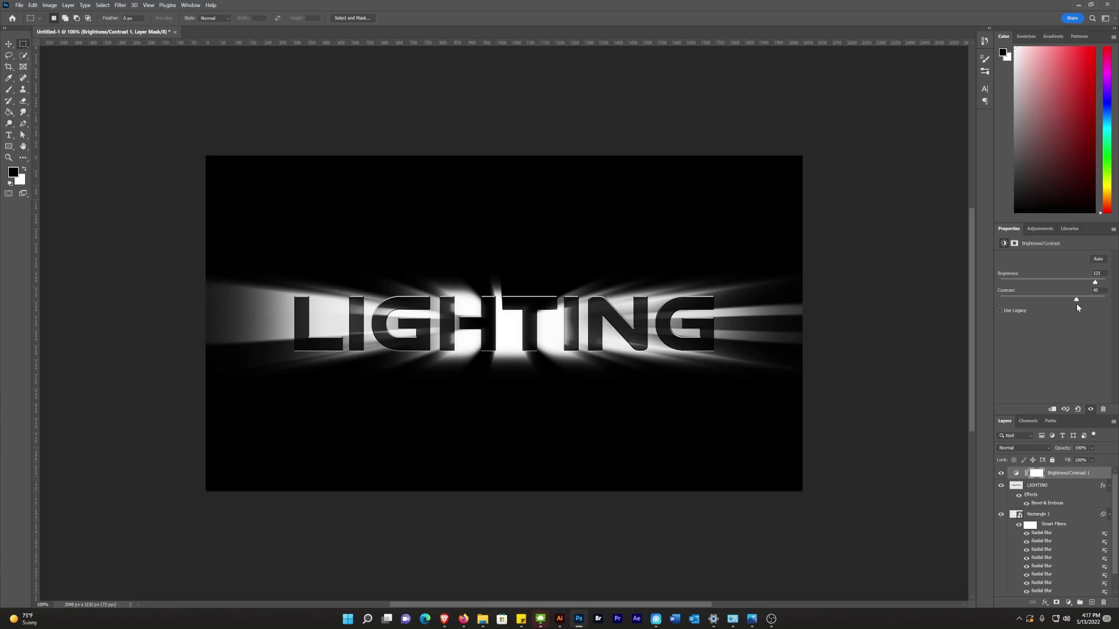